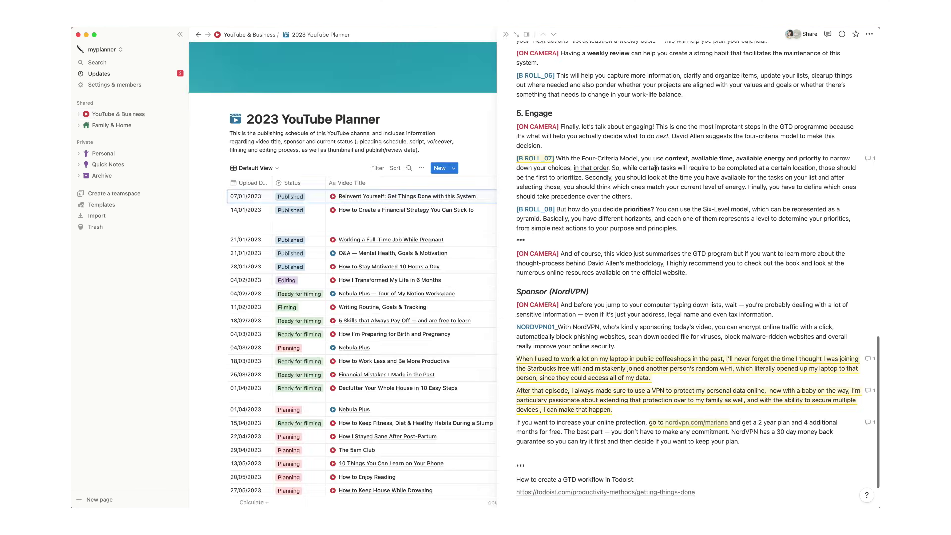
# Step: Preview and close the Planning Shot entry in the YouTube Planner, then select the RACI chart image in My Notes
pyautogui.scroll(10, 762, 377)
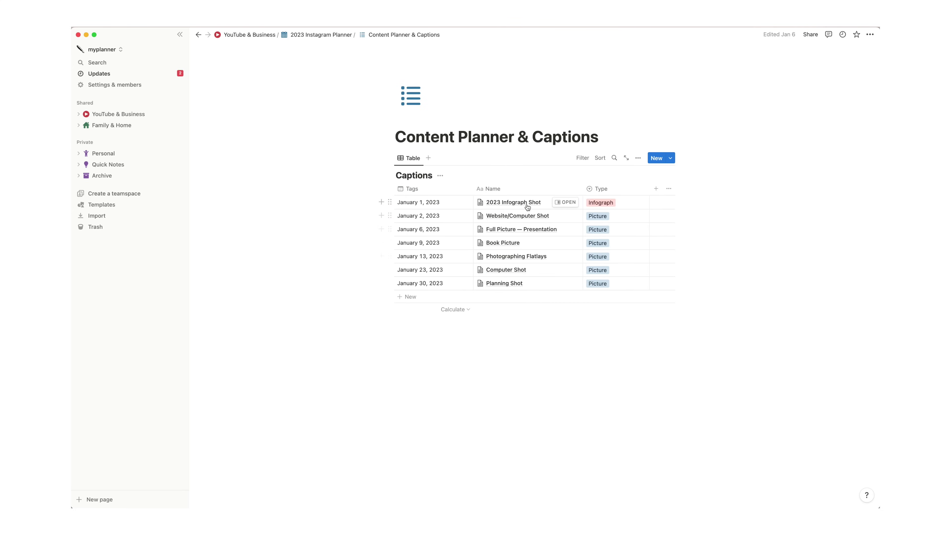
pyautogui.click(565, 283)
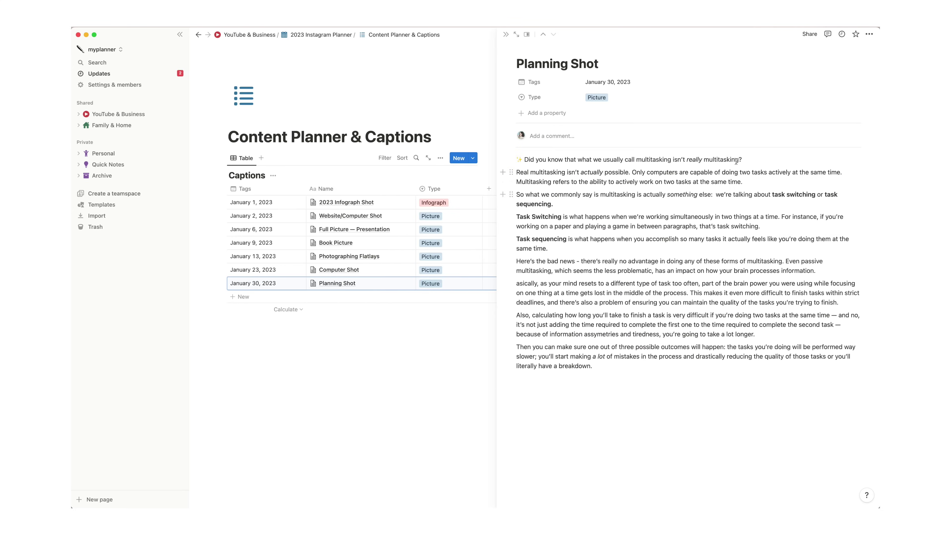
pyautogui.click(456, 367)
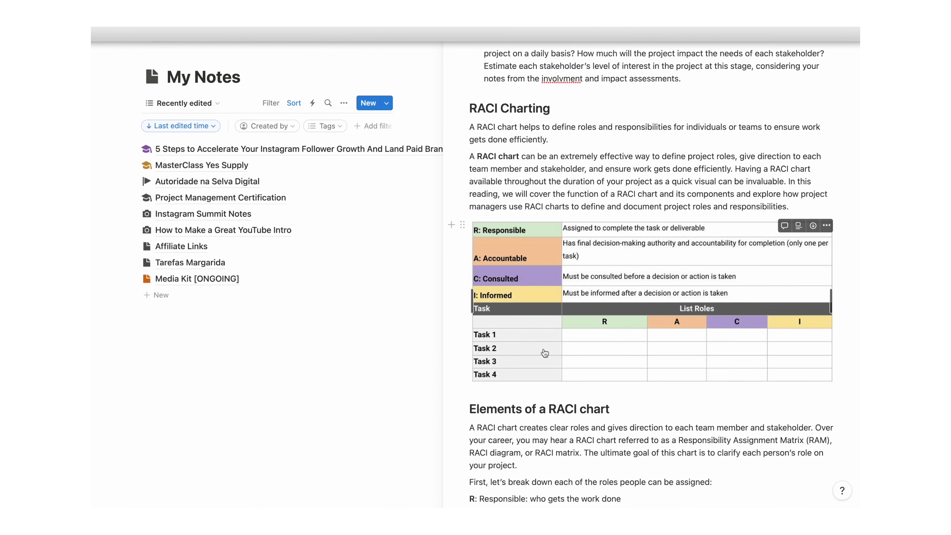
pyautogui.click(545, 356)
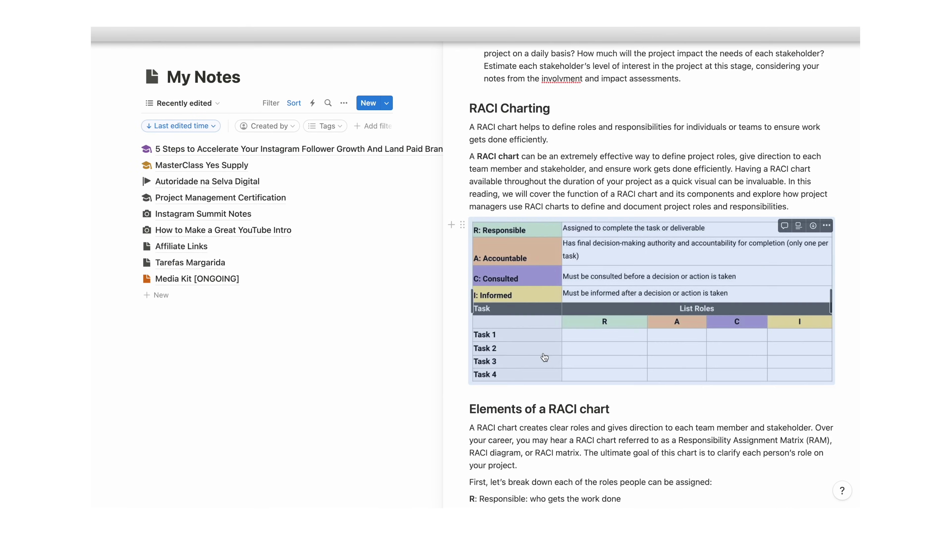
pyautogui.scroll(-3, 545, 356)
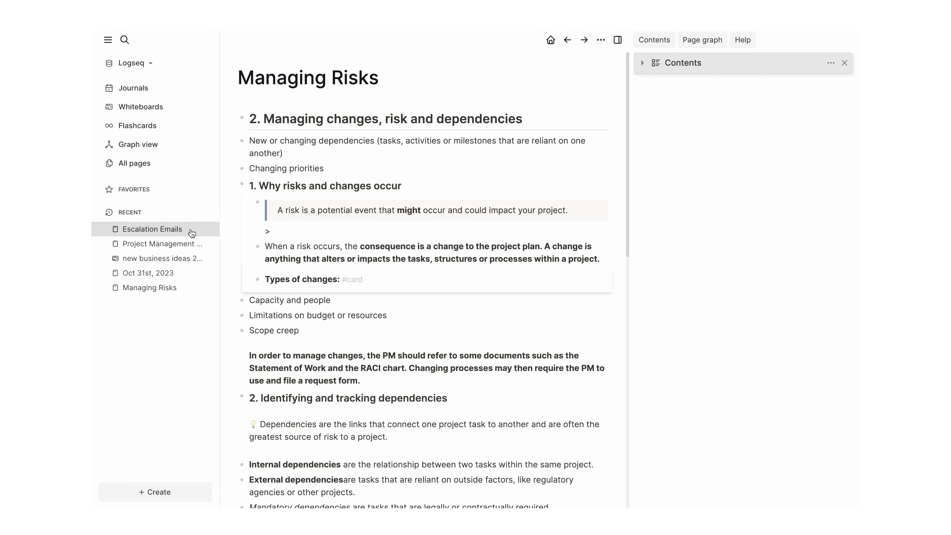
# Step: Open Escalation Emails in the sidebar and place it on the whiteboard as a portal
pyautogui.keyDown('shift'); pyautogui.click(193, 228); pyautogui.keyUp('shift')
pyautogui.moveTo(633, 227); pyautogui.dragTo(564, 225)
pyautogui.scroll(-3, 580, 210)
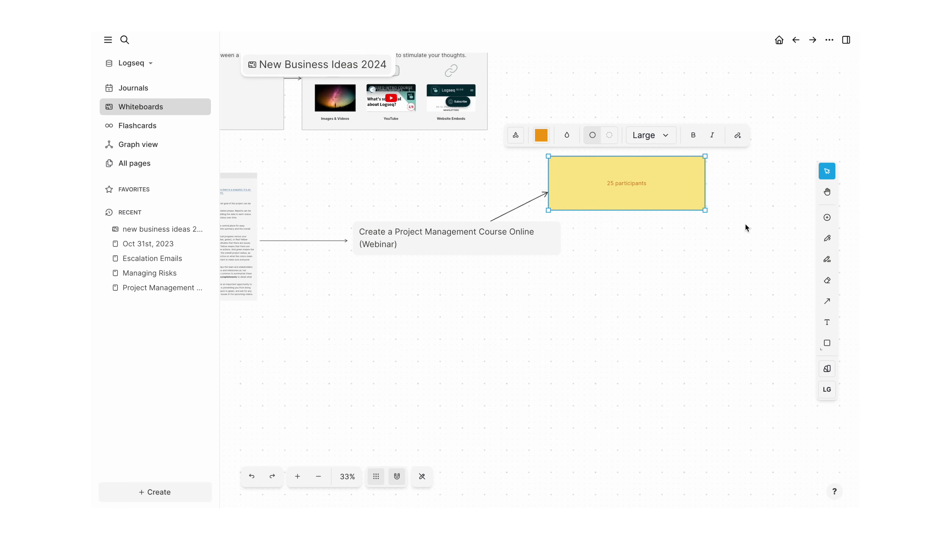
pyautogui.doubleClick(590, 249)
pyautogui.write('escalat')
pyautogui.press('Down')
pyautogui.press('Down')
pyautogui.press('Return')
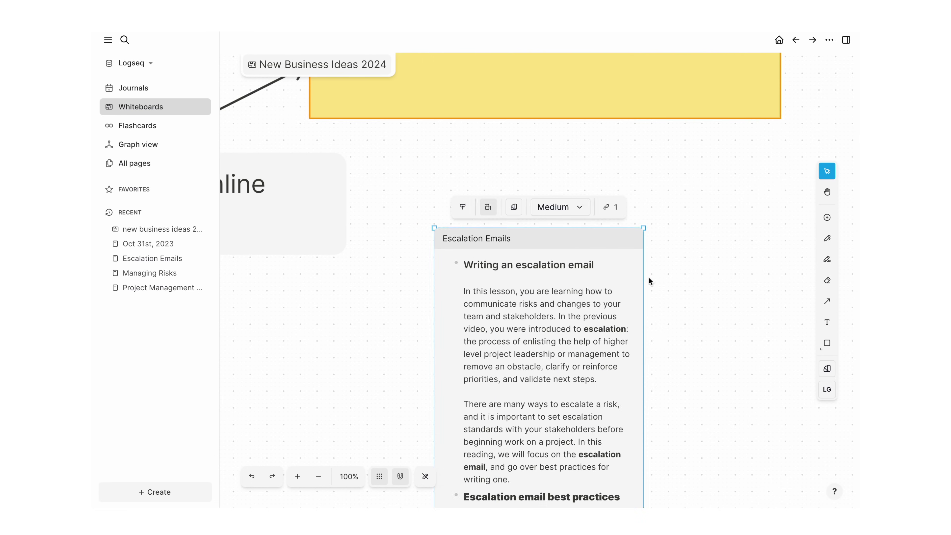
pyautogui.scroll(-3, 648, 279)
# Step: Draw an arrow from the yellow note to the Escalation Emails portal, then open Managing Risks
pyautogui.press('c')
pyautogui.moveTo(618, 165); pyautogui.dragTo(618, 245)
pyautogui.click(569, 140)
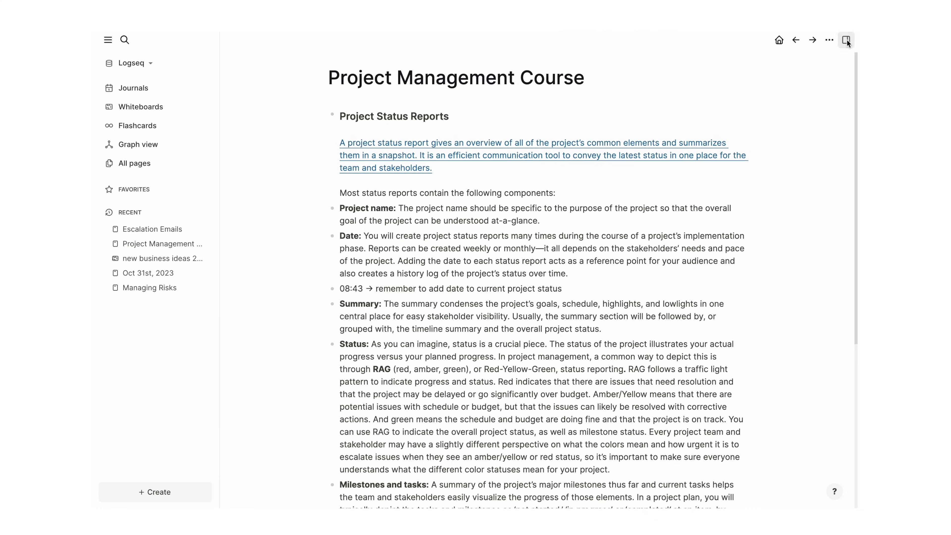
pyautogui.click(847, 42)
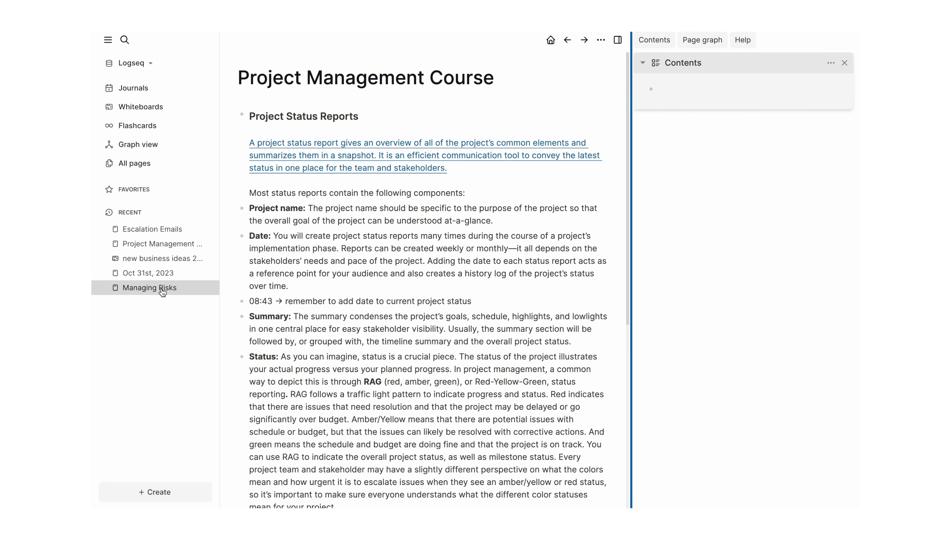
pyautogui.click(162, 291)
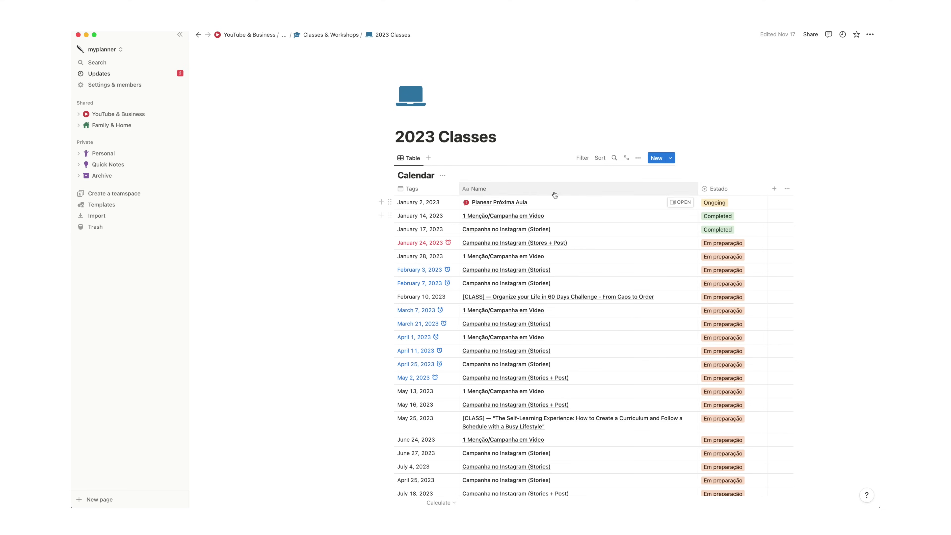
# Step: Embed the calendar link on the Self-Care Dashboard and open the Revenue Streams card's icon choices
pyautogui.scroll(-1, 477, 206)
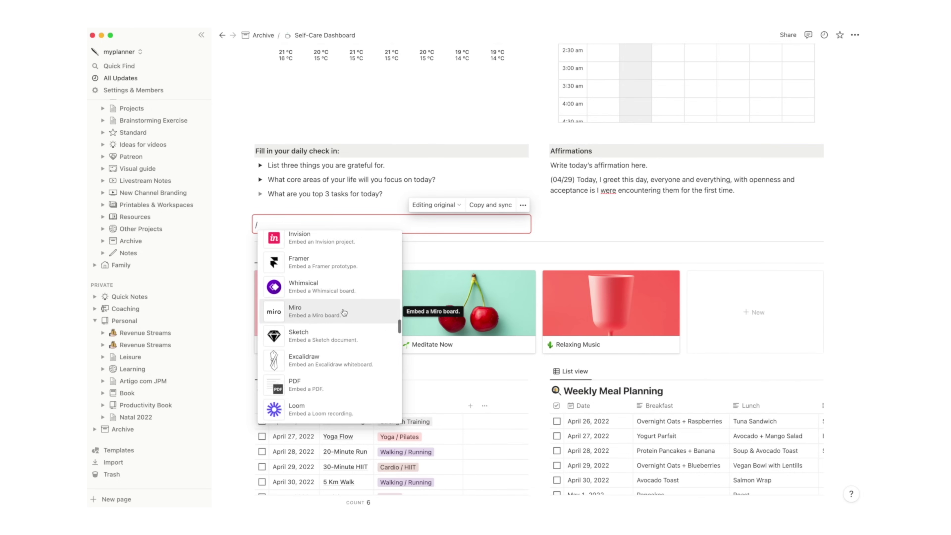
pyautogui.scroll(2, 344, 312)
pyautogui.scroll(2, 343, 312)
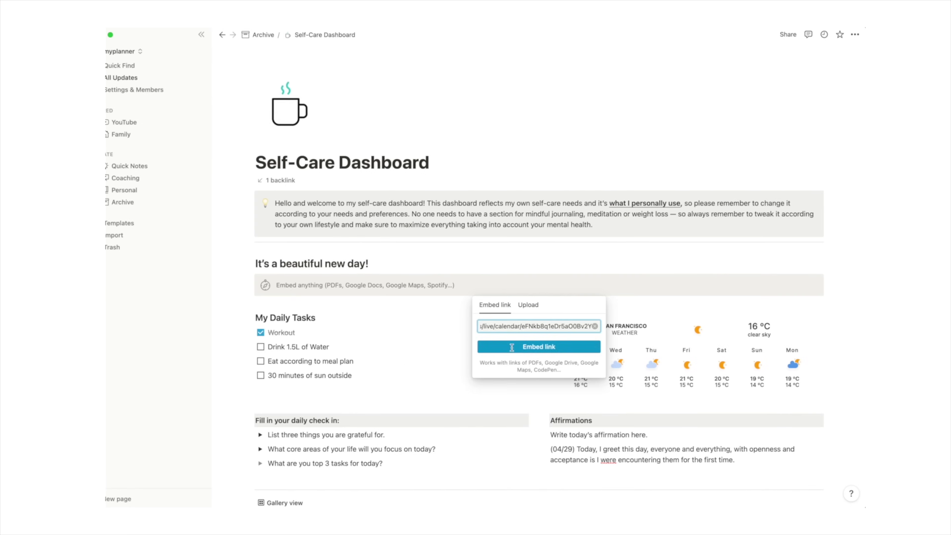
pyautogui.click(511, 347)
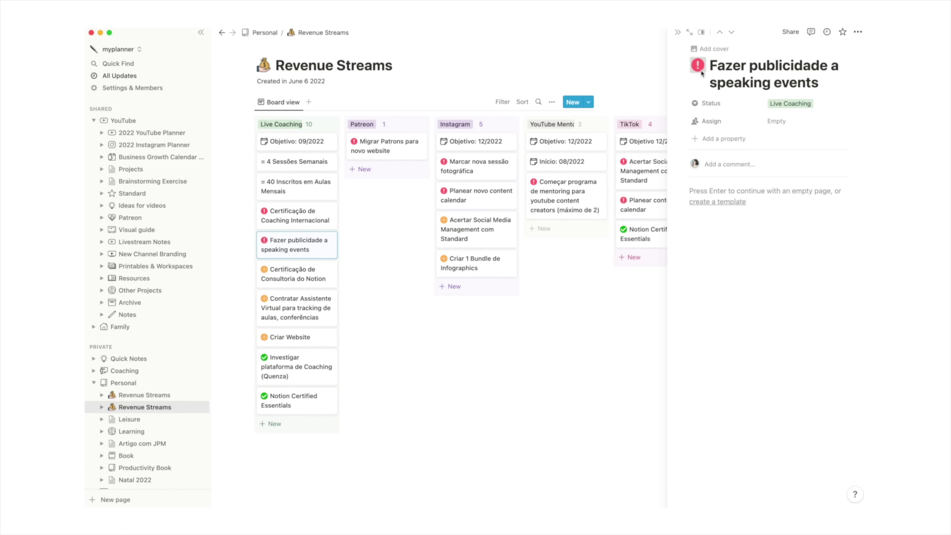
pyautogui.click(701, 71)
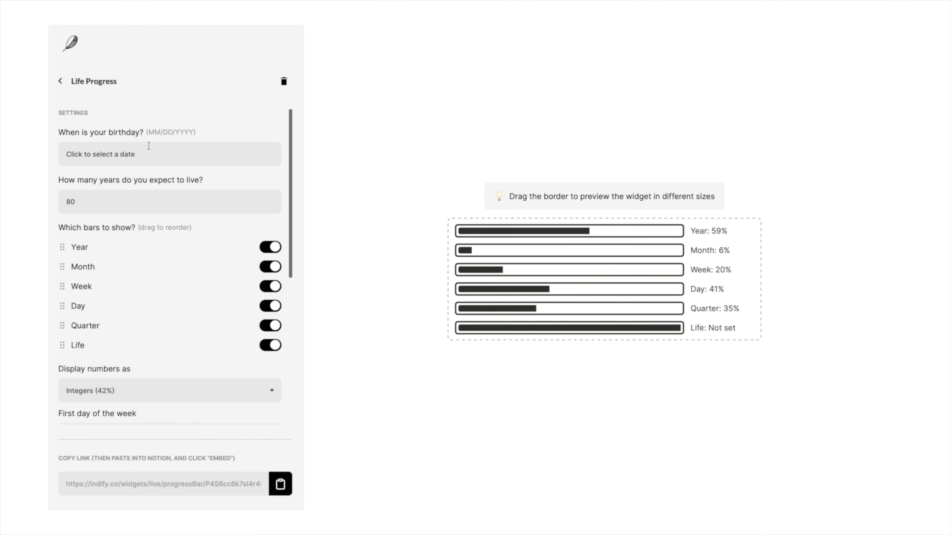
# Step: Set the Life Progress birthday in 1995 and display the numbers as Fractions
pyautogui.click(146, 152)
pyautogui.click(130, 181)
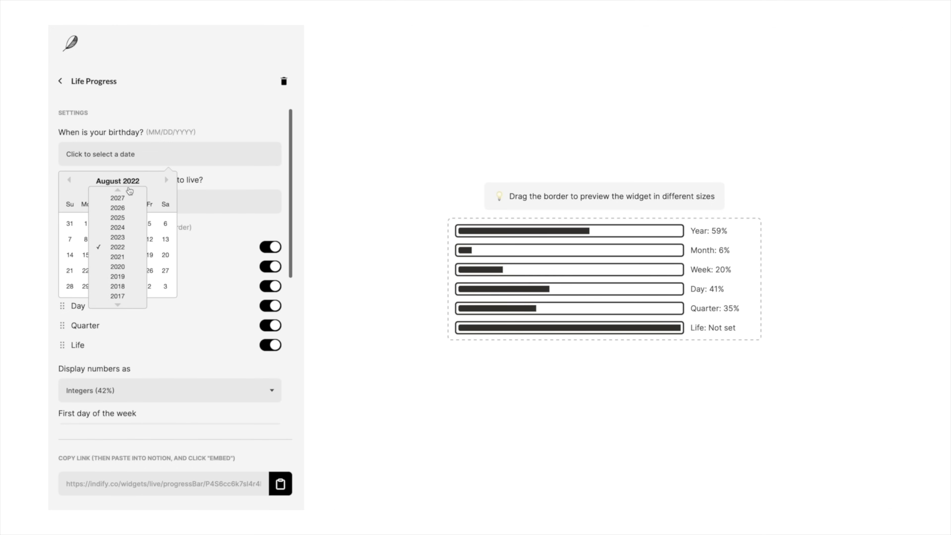
pyautogui.click(118, 305)
pyautogui.click(117, 305)
pyautogui.click(118, 305)
pyautogui.click(118, 304)
pyautogui.click(118, 305)
pyautogui.click(117, 305)
pyautogui.click(118, 305)
pyautogui.click(117, 304)
pyautogui.click(118, 305)
pyautogui.click(118, 304)
pyautogui.click(118, 296)
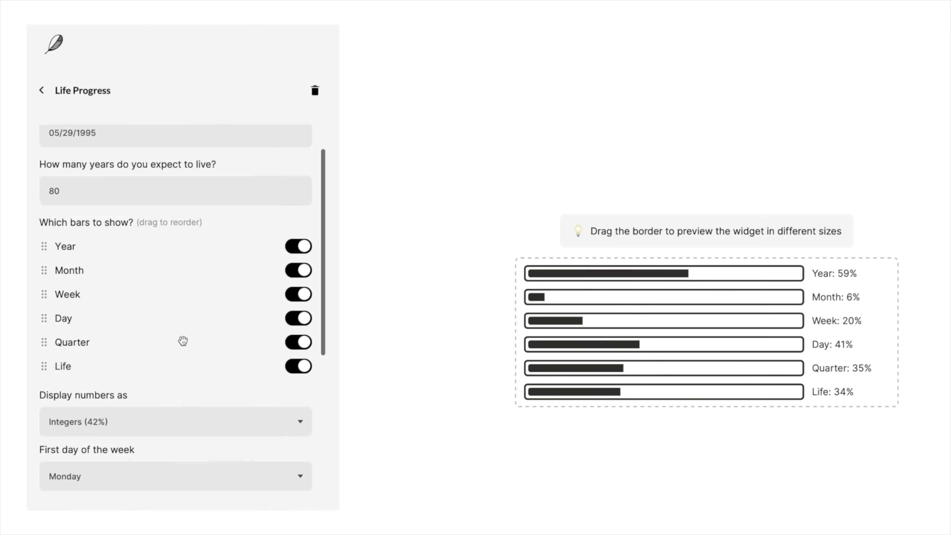
pyautogui.scroll(-1, 183, 341)
pyautogui.click(161, 393)
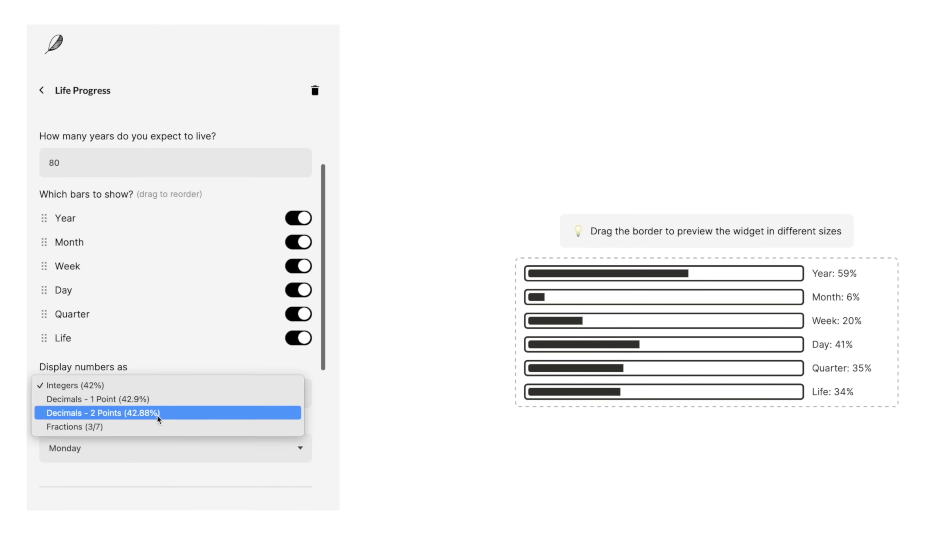
pyautogui.click(155, 423)
pyautogui.scroll(3, 154, 422)
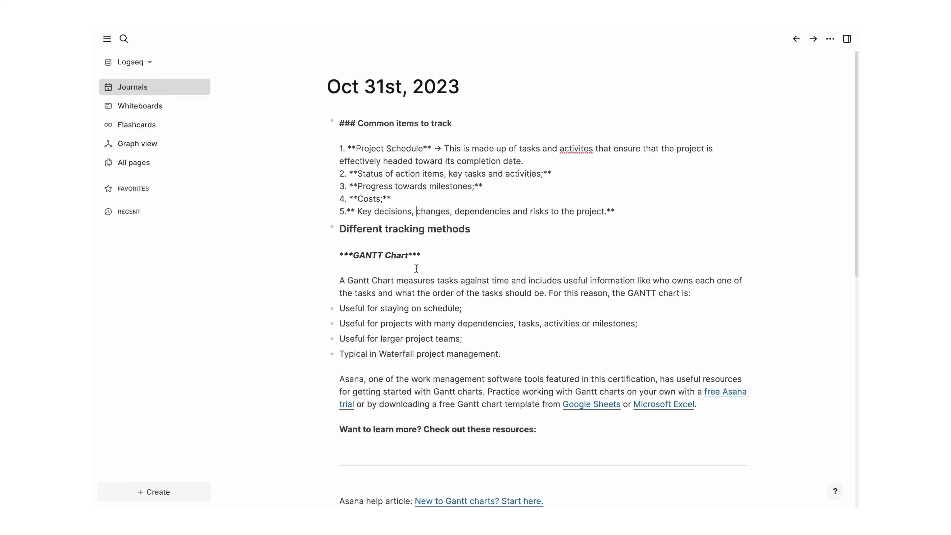
# Step: Finish editing the top Oct 31st block so the Common items to track heading renders
pyautogui.scroll(-1, 417, 269)
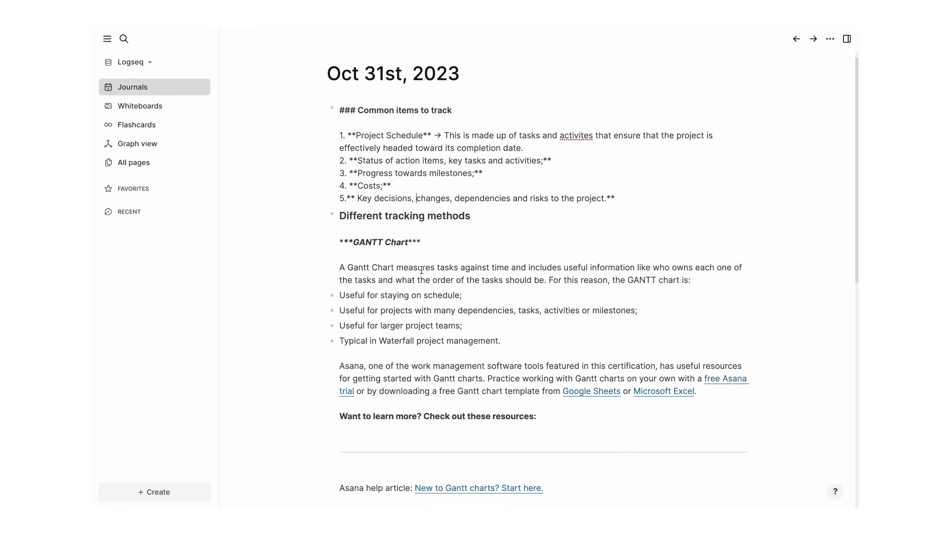
pyautogui.scroll(-1, 422, 270)
pyautogui.scroll(-6, 462, 407)
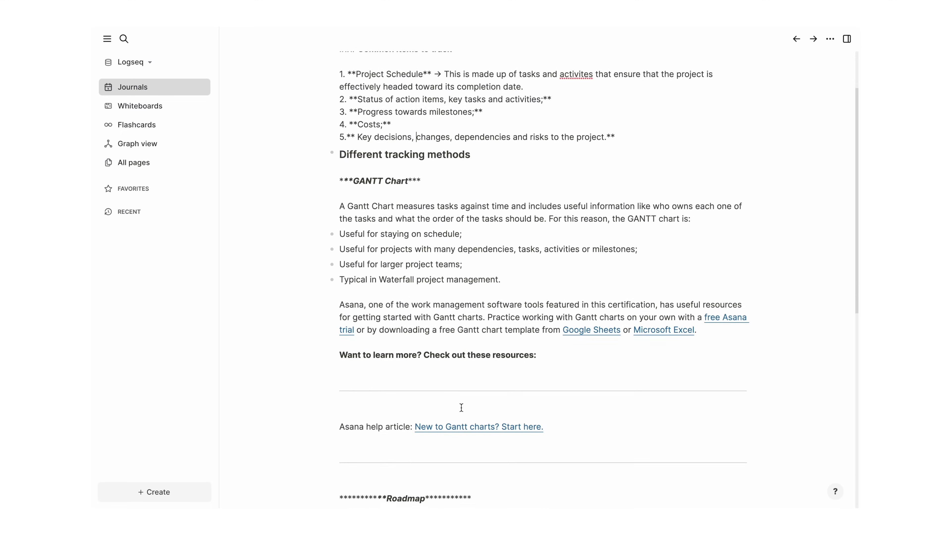
pyautogui.scroll(2, 461, 407)
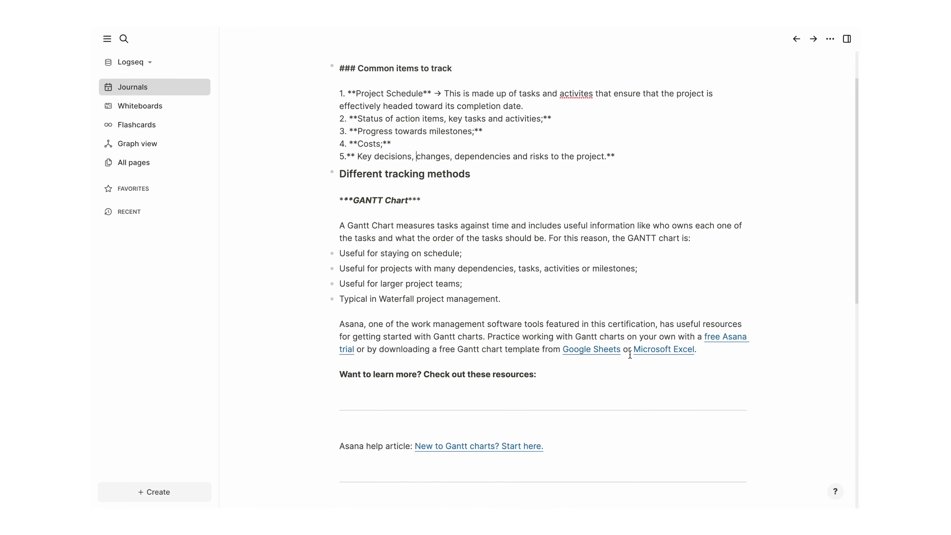
pyautogui.scroll(3, 647, 354)
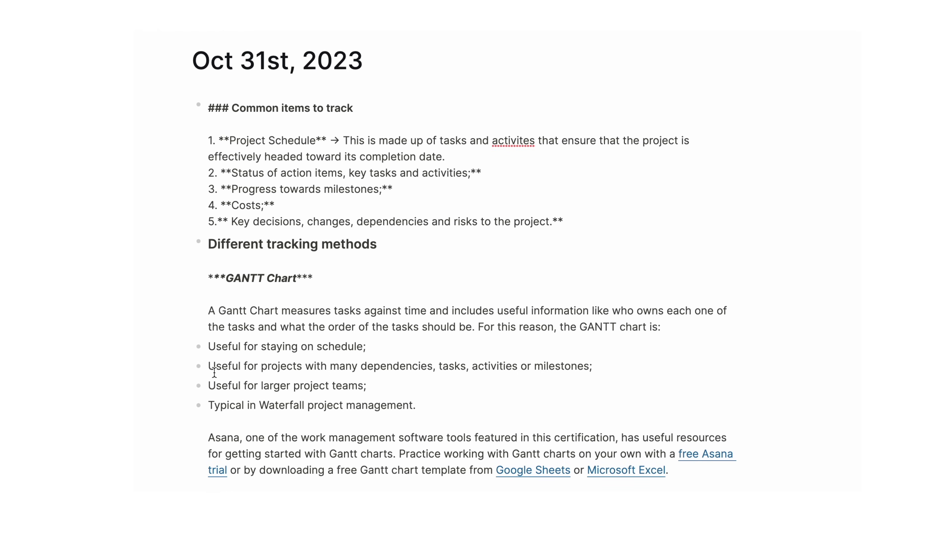
pyautogui.click(215, 373)
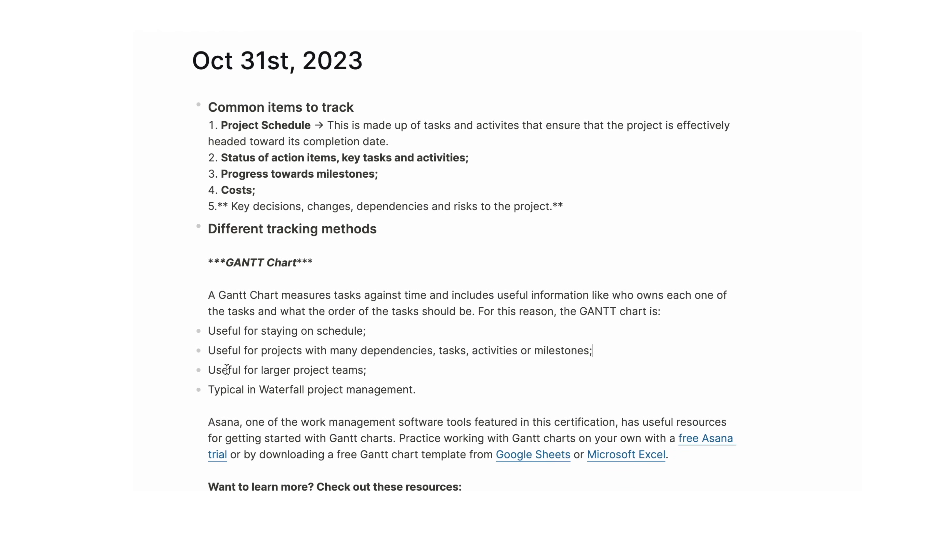
# Step: Block-select the Useful for projects bullet and start a new block after the Date paragraph
pyautogui.moveTo(215, 351); pyautogui.dragTo(261, 352)
pyautogui.press('Escape')
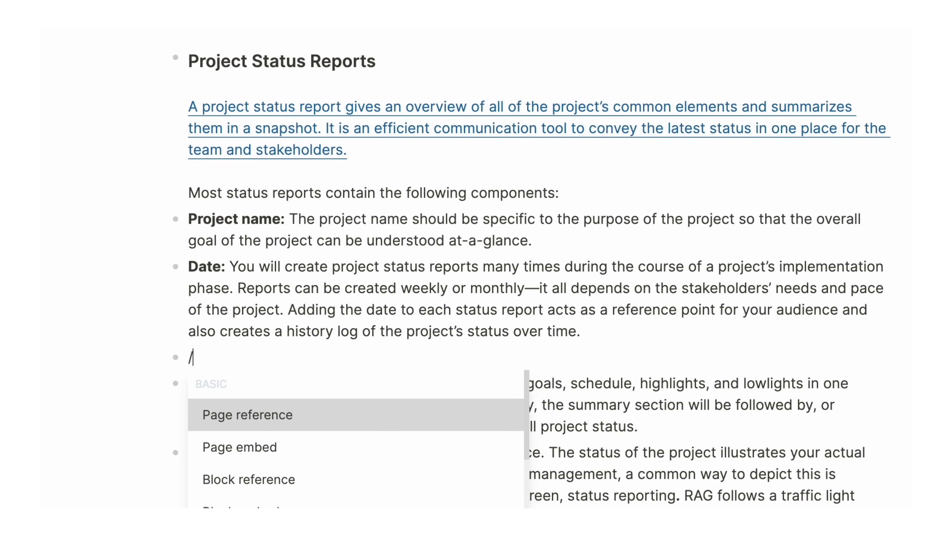
# Step: Try the /time command and open the first paragraph and Date block for editing
pyautogui.write('time')
pyautogui.press('Return')
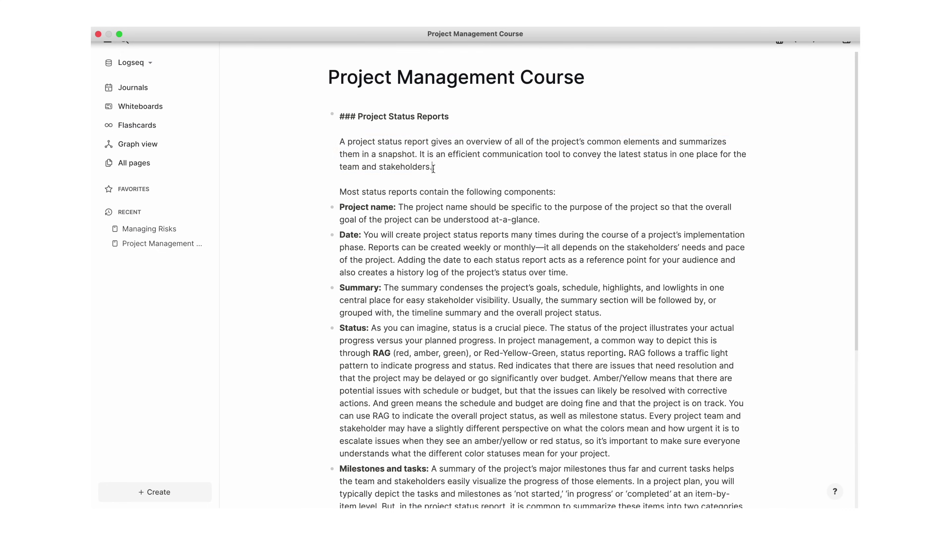
pyautogui.click(189, 107)
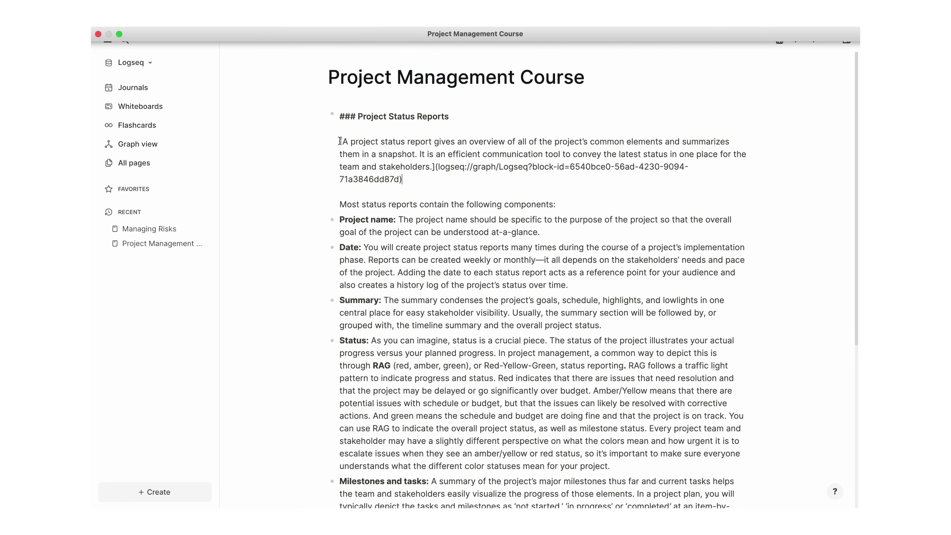
pyautogui.click(374, 247)
# Step: Link the Milestones and tasks paragraph to the Managing Risks page via [[manag
pyautogui.click(519, 530)
pyautogui.write('[[')
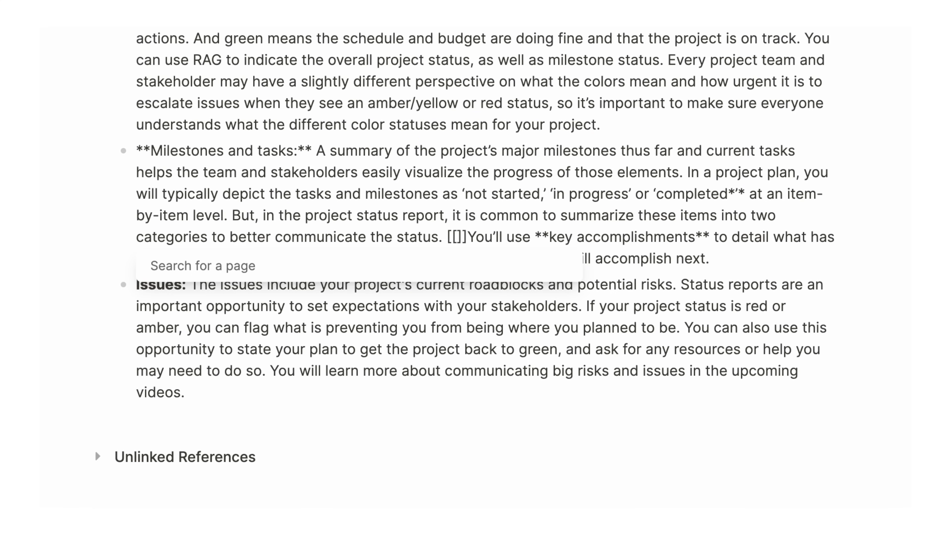
pyautogui.write('manag')
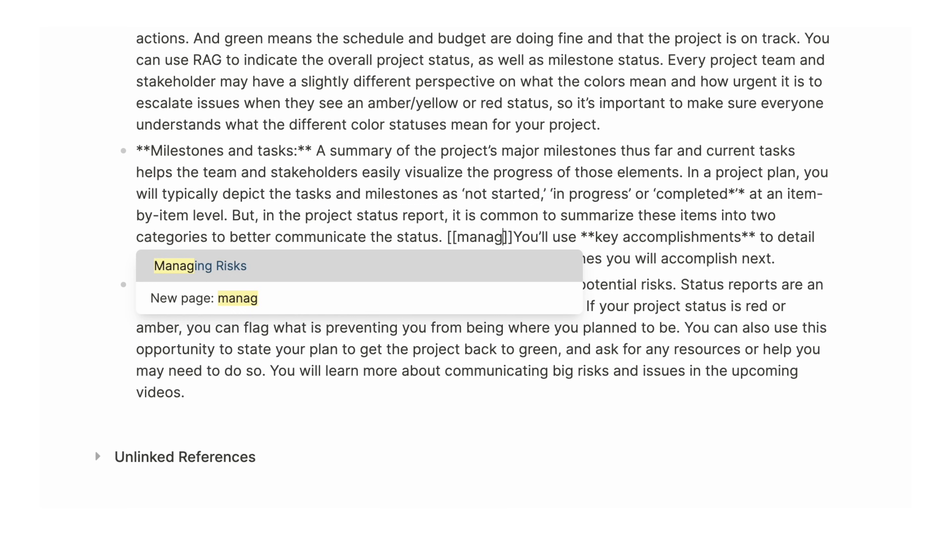
pyautogui.press('Return')
pyautogui.click(481, 433)
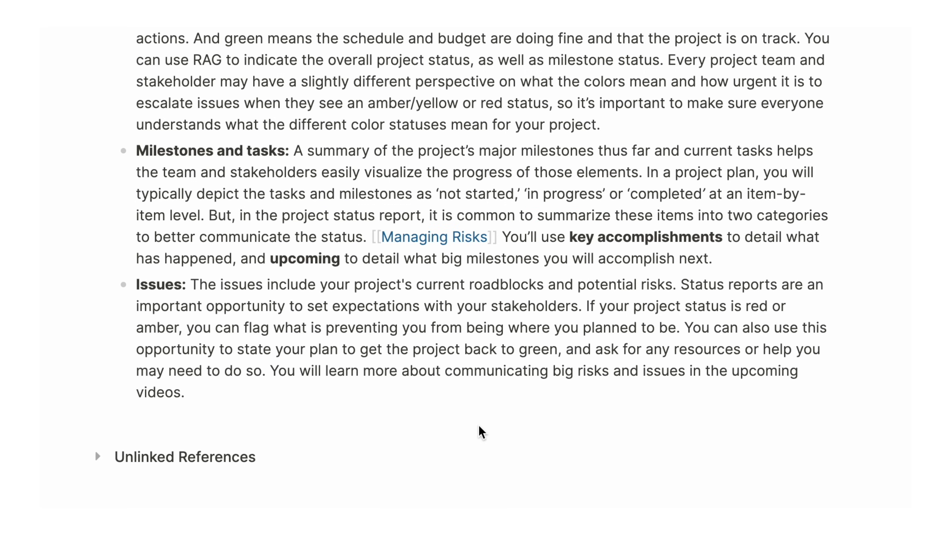
pyautogui.moveTo(424, 235)
pyautogui.scroll(-10, 426, 255)
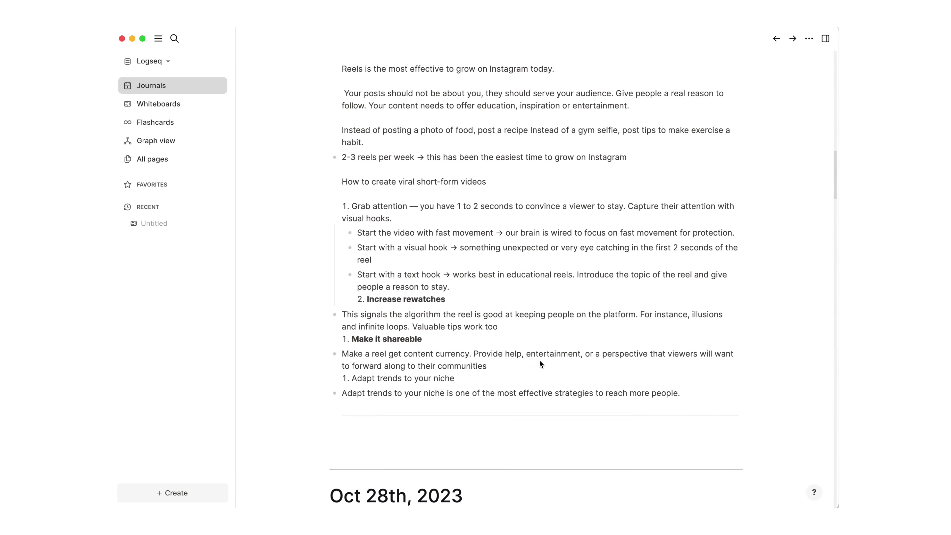
# Step: Replace the second I help bullet with an '### Escalation Email' heading and begin a bullet below it
pyautogui.scroll(-12, 540, 361)
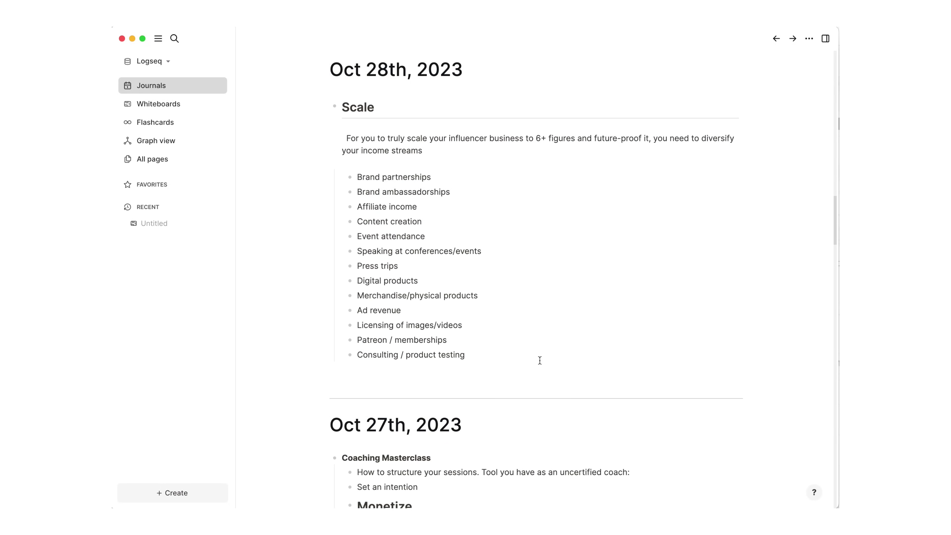
pyautogui.scroll(-15, 540, 360)
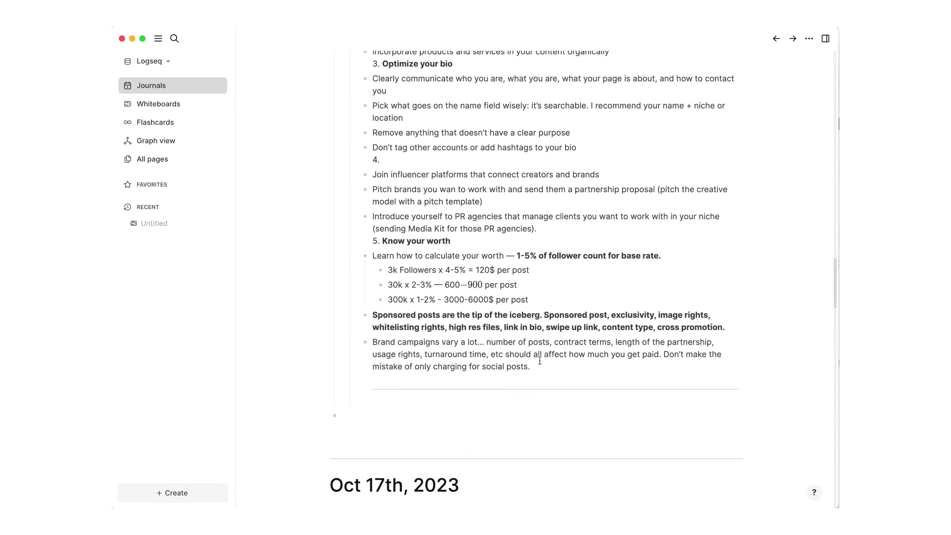
pyautogui.scroll(-5, 540, 361)
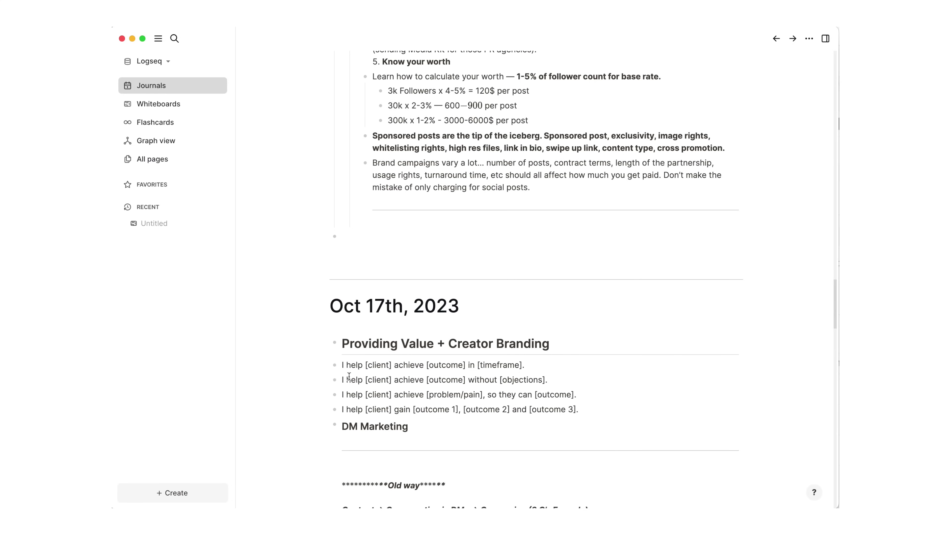
pyautogui.moveTo(358, 379); pyautogui.dragTo(546, 381)
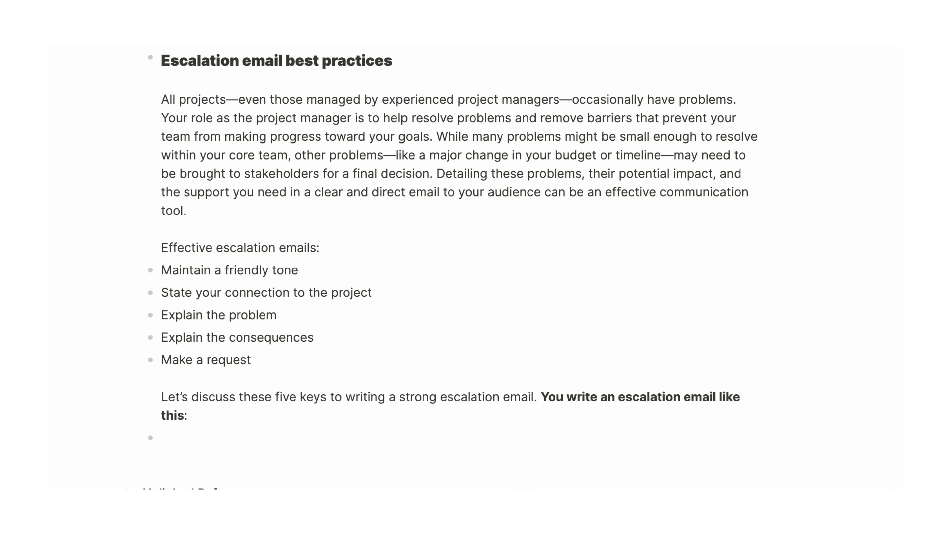
pyautogui.write('### Esc')
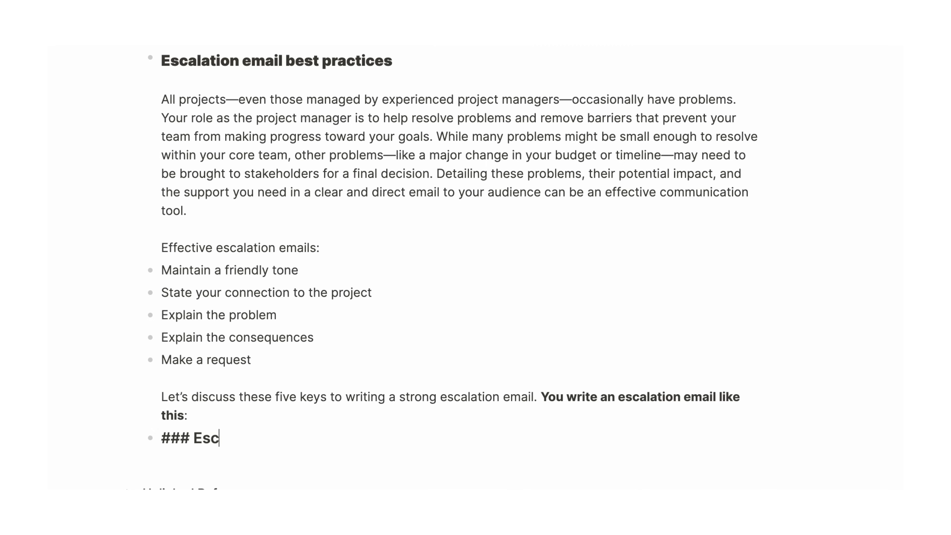
pyautogui.write('alation Email')
pyautogui.press('Return')
pyautogui.press('Return')
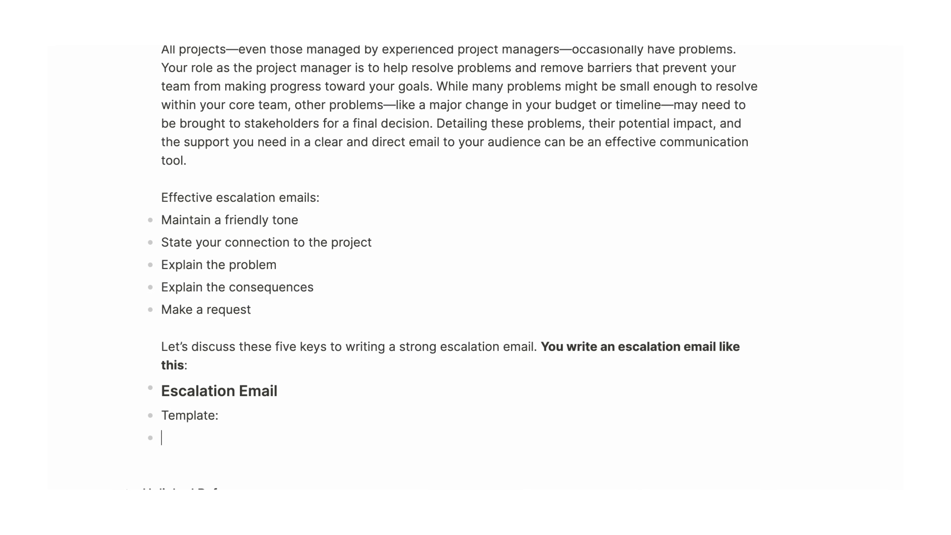
# Step: Highlight the 'Detailing these problems' sentence yellow with Ctrl+Shift+H
pyautogui.scroll(2, 446, 202)
pyautogui.moveTo(436, 170); pyautogui.dragTo(445, 202)
pyautogui.hotkey('ctrl', 'shift', 'h')
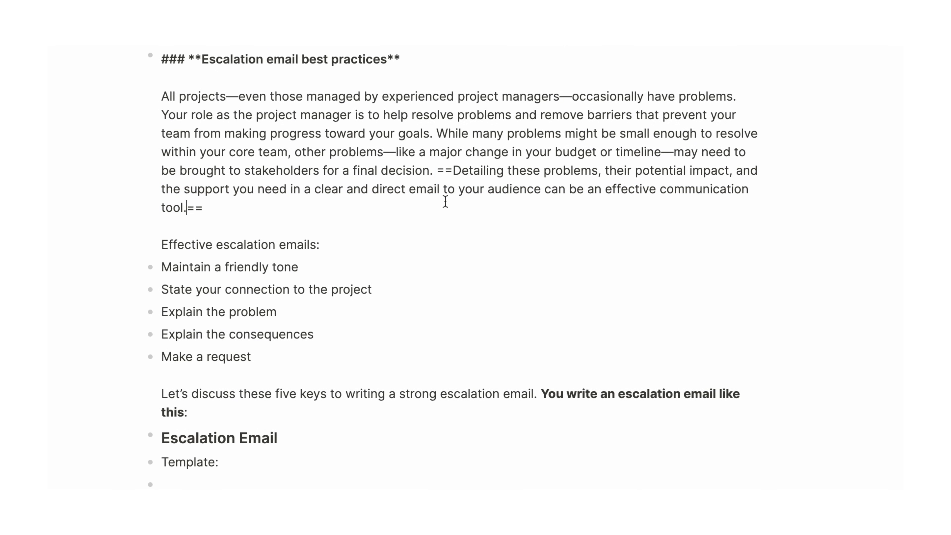
pyautogui.click(441, 276)
pyautogui.scroll(-2, 441, 277)
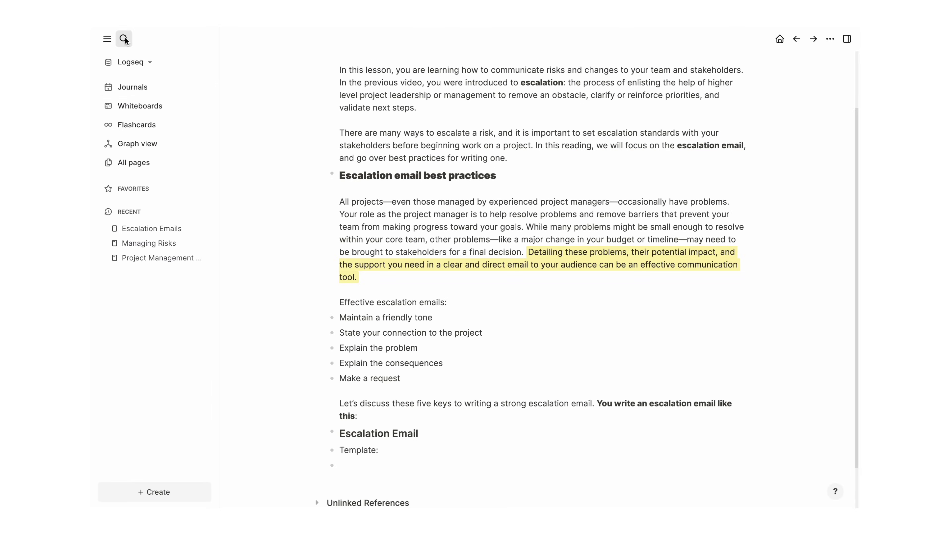
# Step: Search for 'tools' and open the 'Typical in Waterfall…' block result on Oct 31st, 2023
pyautogui.click(124, 39)
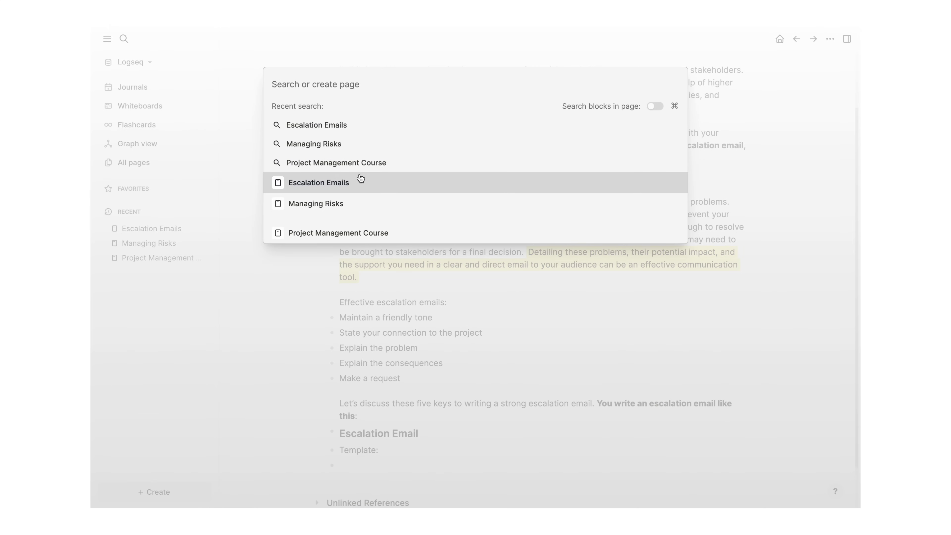
pyautogui.write('tools')
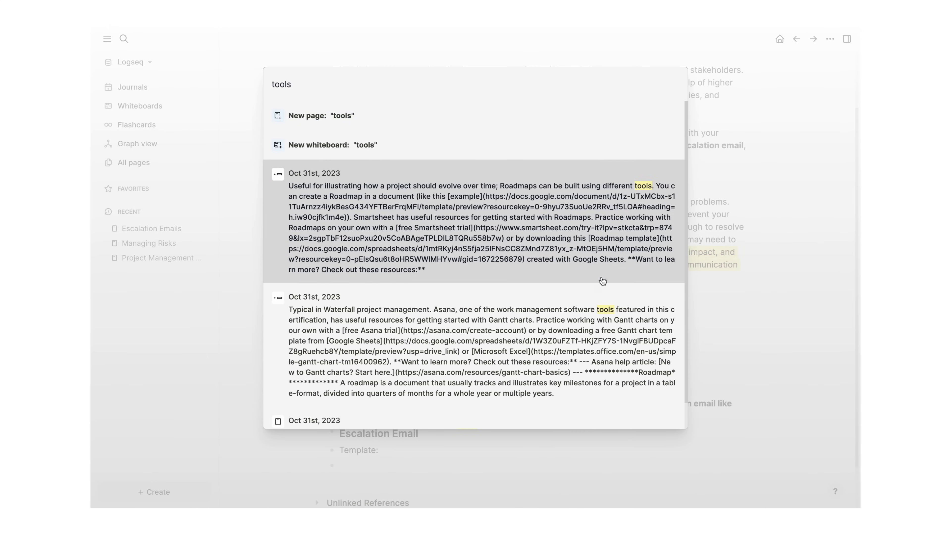
pyautogui.scroll(-1, 603, 281)
pyautogui.click(593, 314)
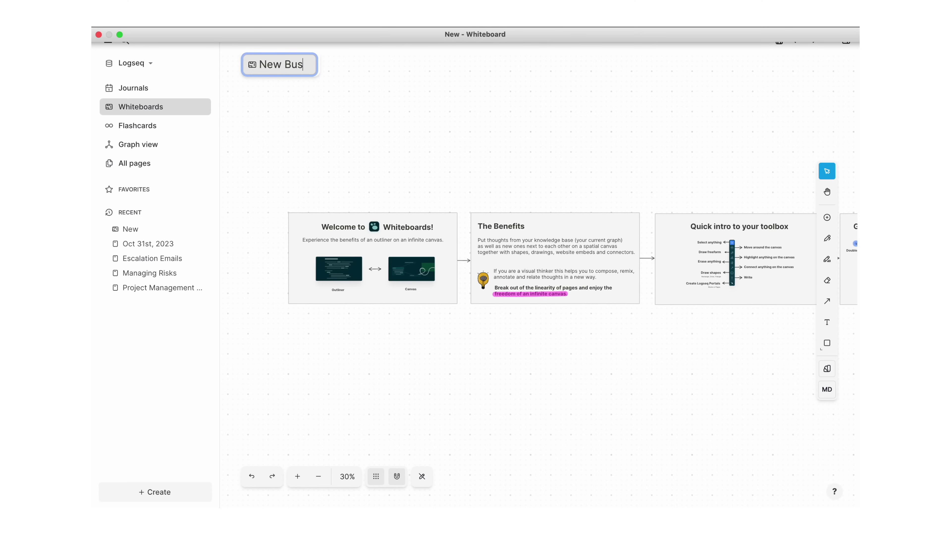
# Step: Title the whiteboard 'New Business Ideas 2024' and add a 'Take advantage of new rebranding' block
pyautogui.write('iness Ideas 2024')
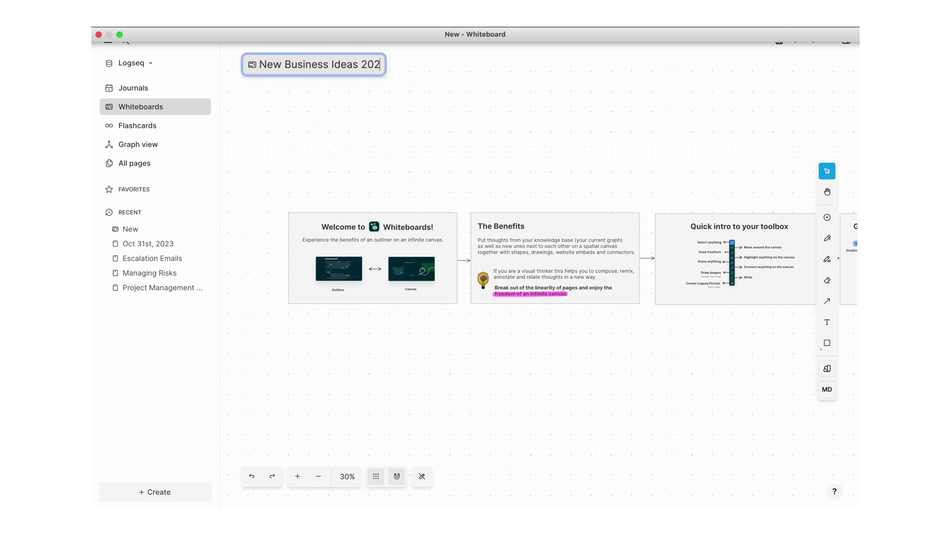
pyautogui.press('Return')
pyautogui.hscroll(10, 329, 166)
pyautogui.scroll(-3, 459, 272)
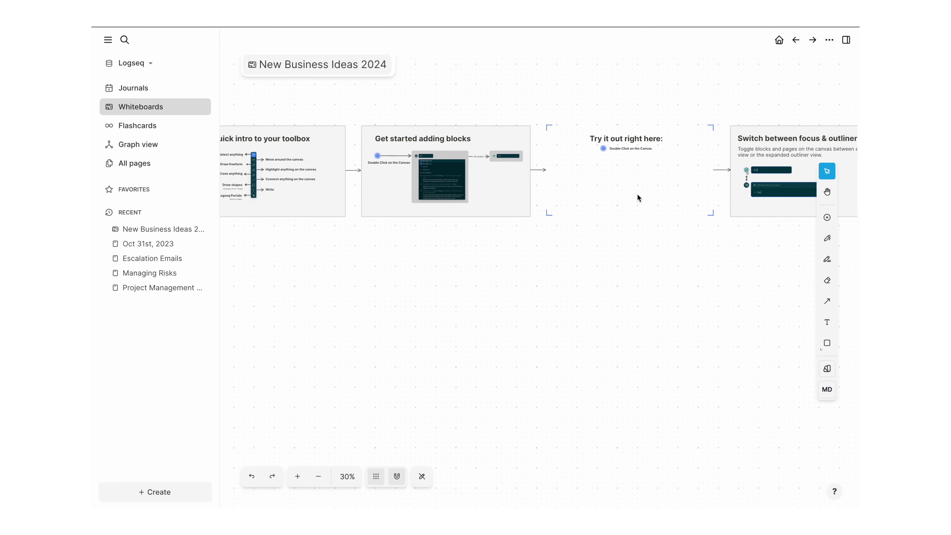
pyautogui.doubleClick(560, 216)
pyautogui.write('Take advantage of new reb')
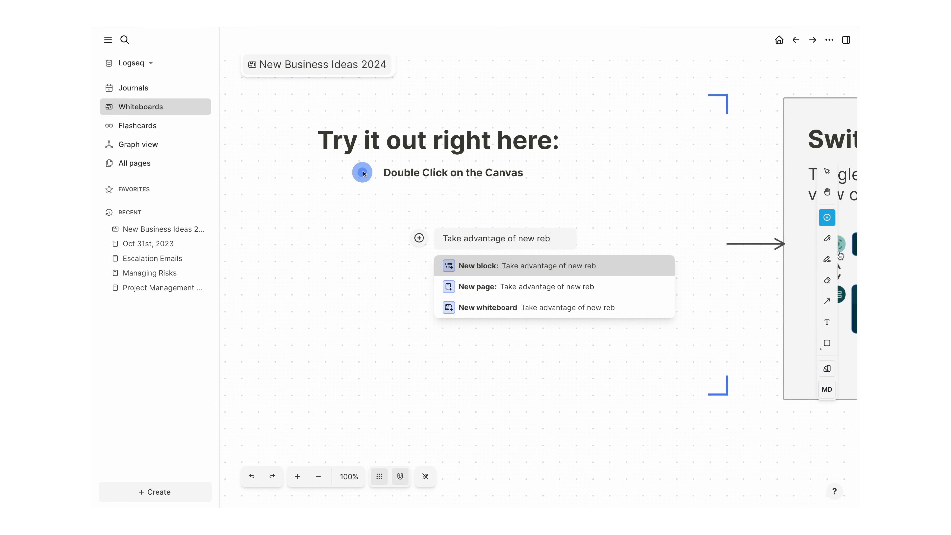
pyautogui.write('randing')
pyautogui.click(525, 267)
# Step: Arrow the rebranding block down to a new orange Instagram page overhaul block
pyautogui.scroll(-5, 525, 266)
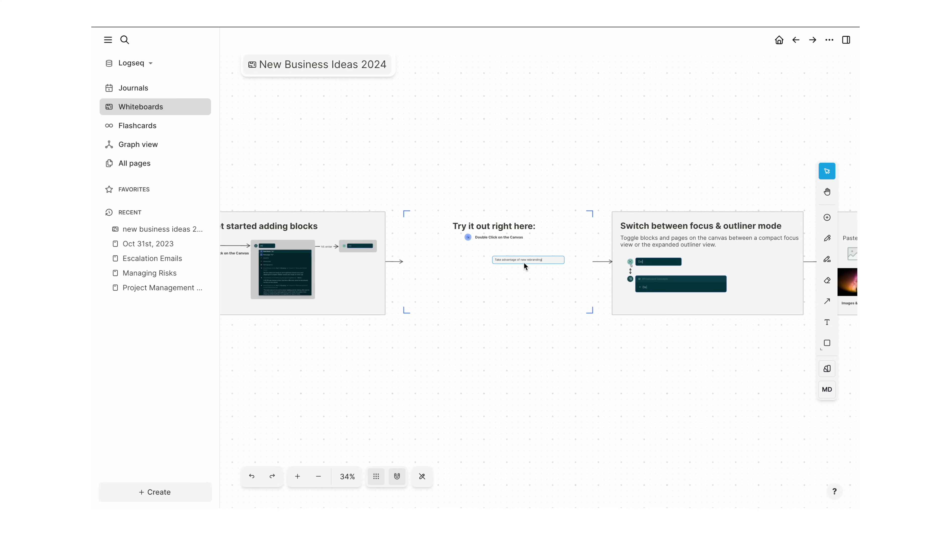
pyautogui.press('c')
pyautogui.moveTo(493, 266); pyautogui.dragTo(491, 354)
pyautogui.scroll(-3, 495, 365)
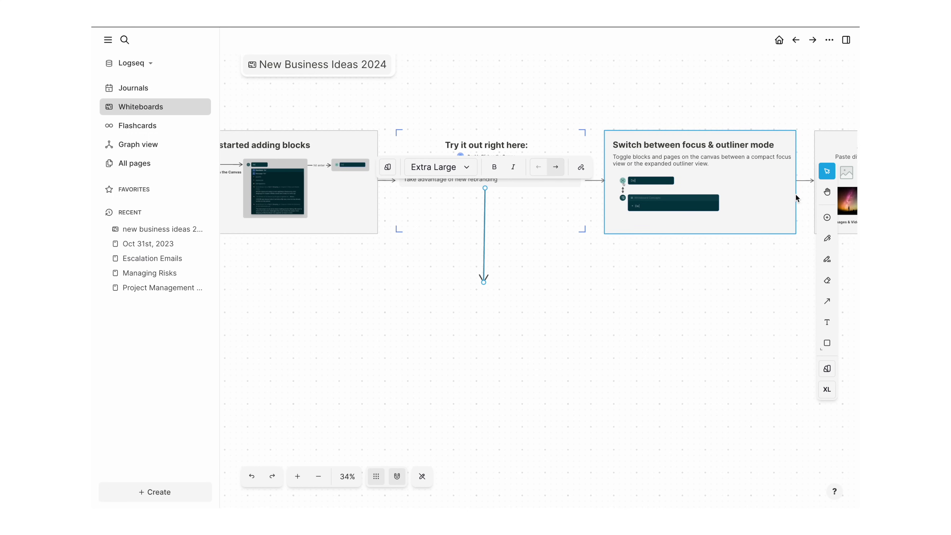
pyautogui.click(828, 217)
pyautogui.click(481, 285)
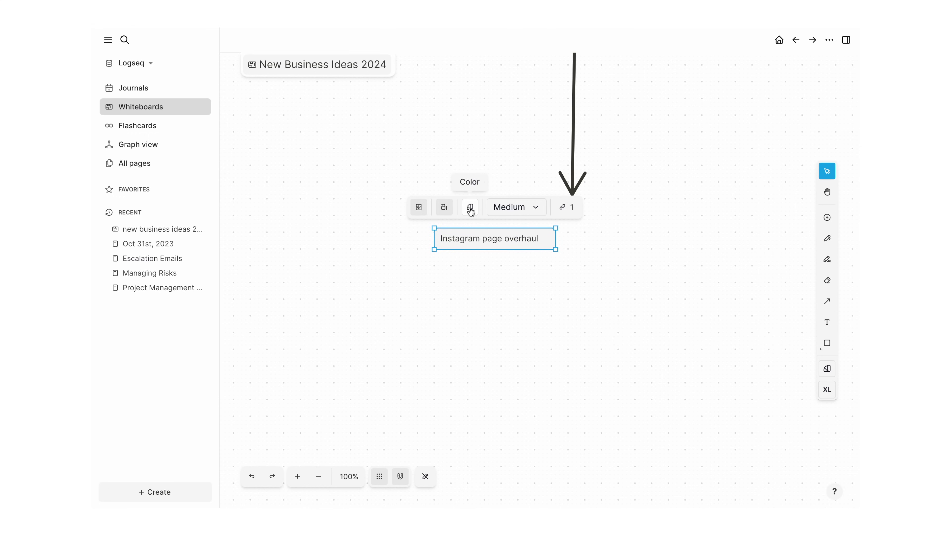
pyautogui.click(470, 210)
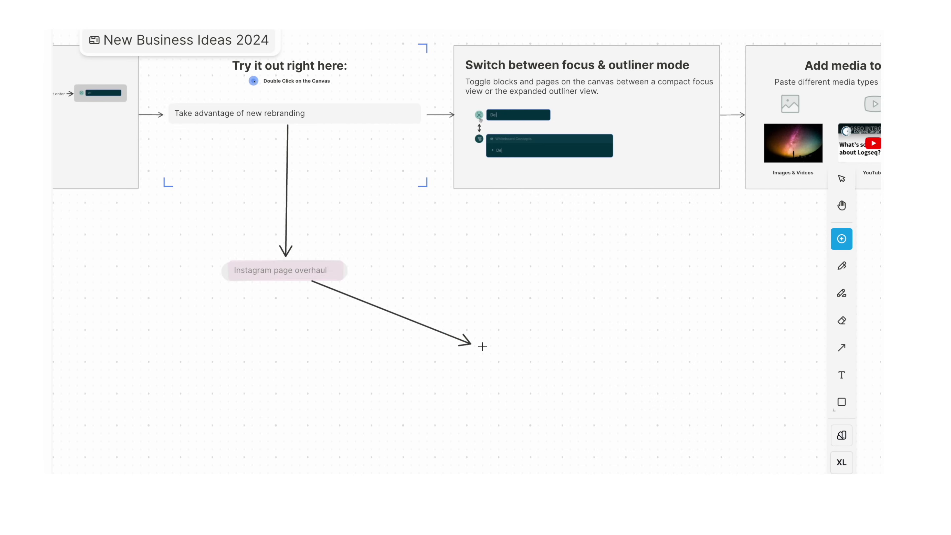
pyautogui.click(552, 299)
# Step: Embed the Project Management Course page on the whiteboard
pyautogui.write('project\\')
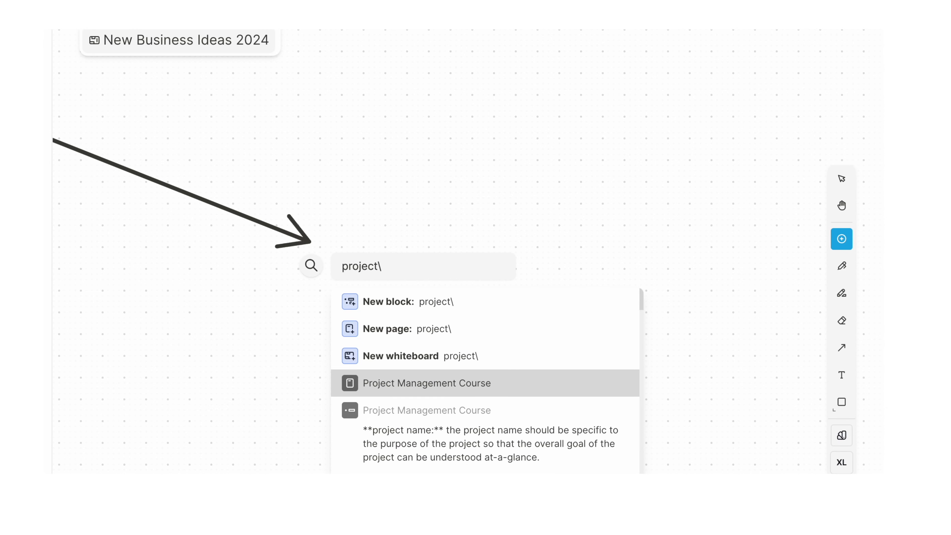
pyautogui.press('Return')
pyautogui.scroll(-5, 557, 187)
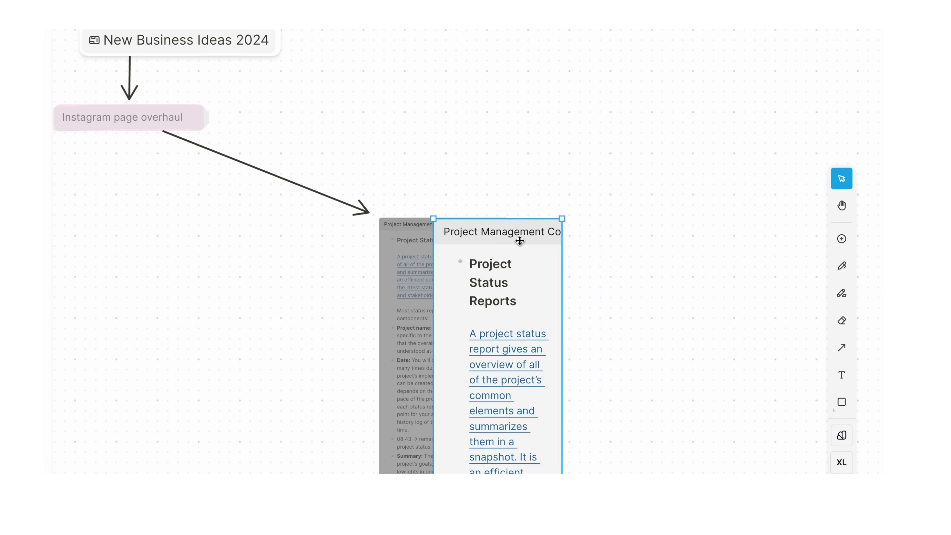
pyautogui.click(489, 175)
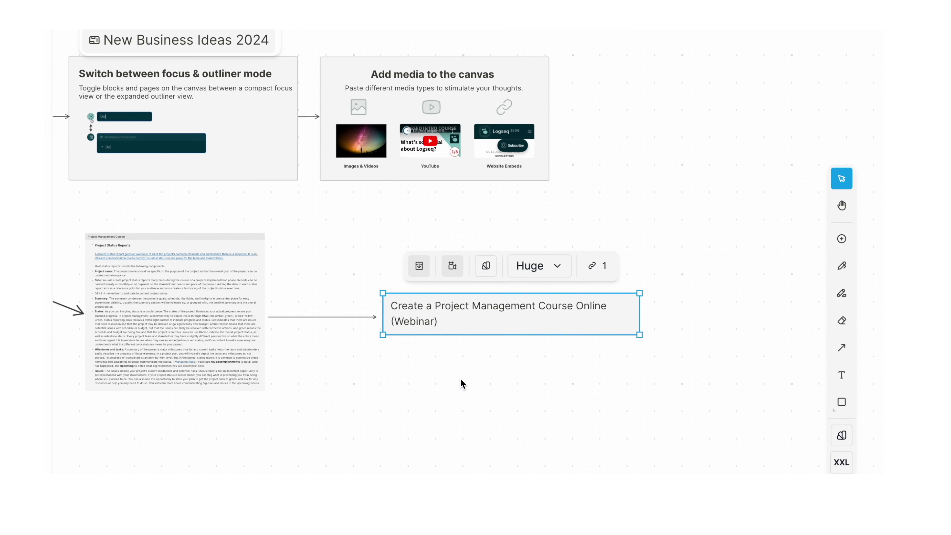
pyautogui.click(461, 382)
# Step: Draw a '25 participants' rectangle beside the course block, scaled Large with yellow fill
pyautogui.press('3')
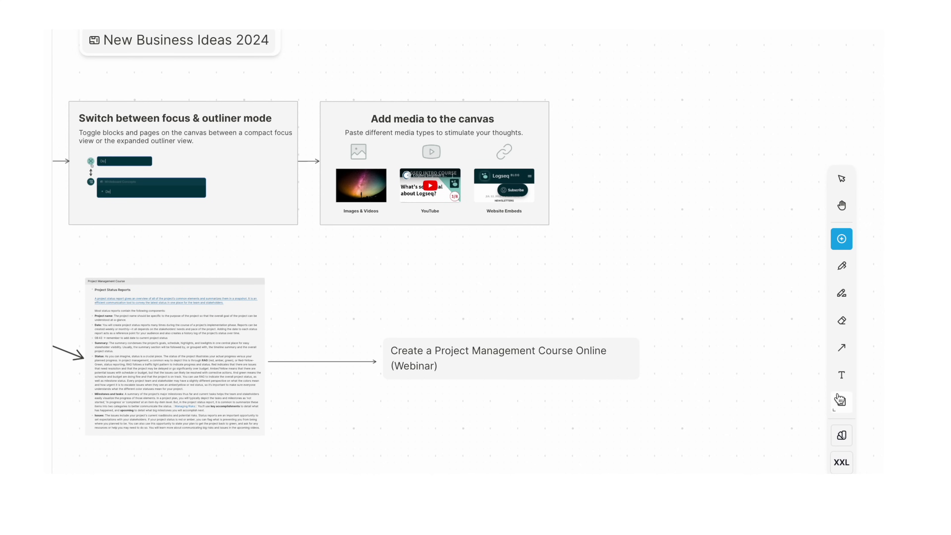
pyautogui.click(841, 400)
pyautogui.click(801, 374)
pyautogui.hscroll(3, 599, 300)
pyautogui.moveTo(563, 258)
pyautogui.mouseDown()
pyautogui.moveTo(610, 304)
pyautogui.moveTo(757, 324)
pyautogui.mouseUp()
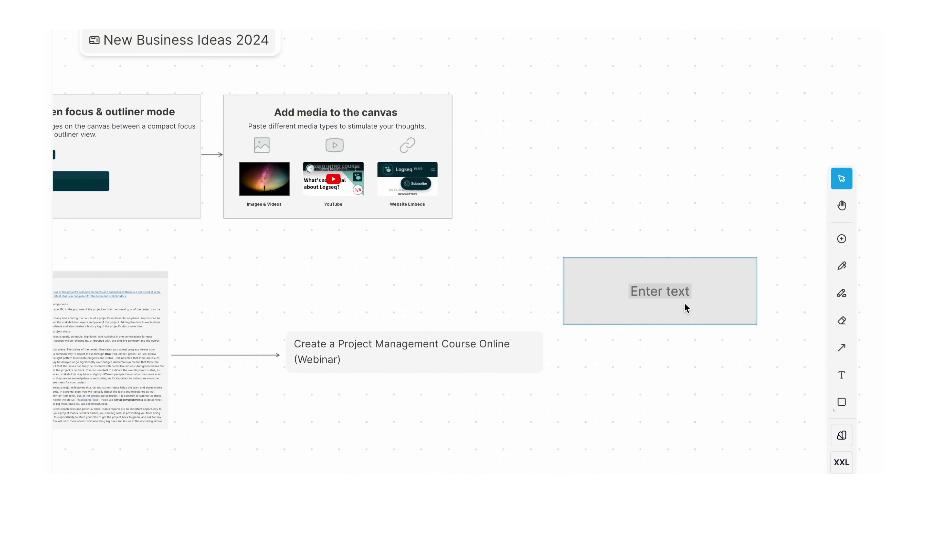
pyautogui.write('25 participants')
pyautogui.press('Escape')
pyautogui.click(670, 230)
pyautogui.click(675, 326)
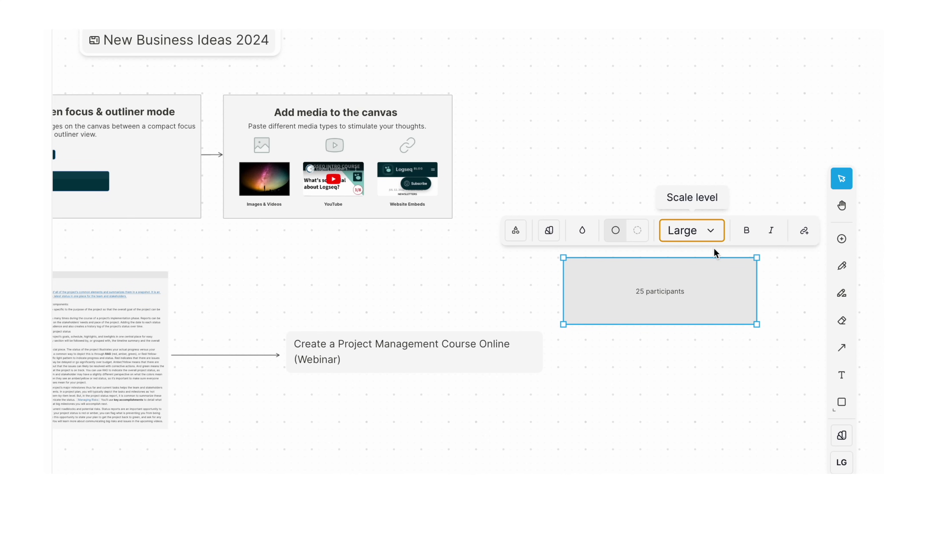
pyautogui.click(549, 231)
pyautogui.click(532, 158)
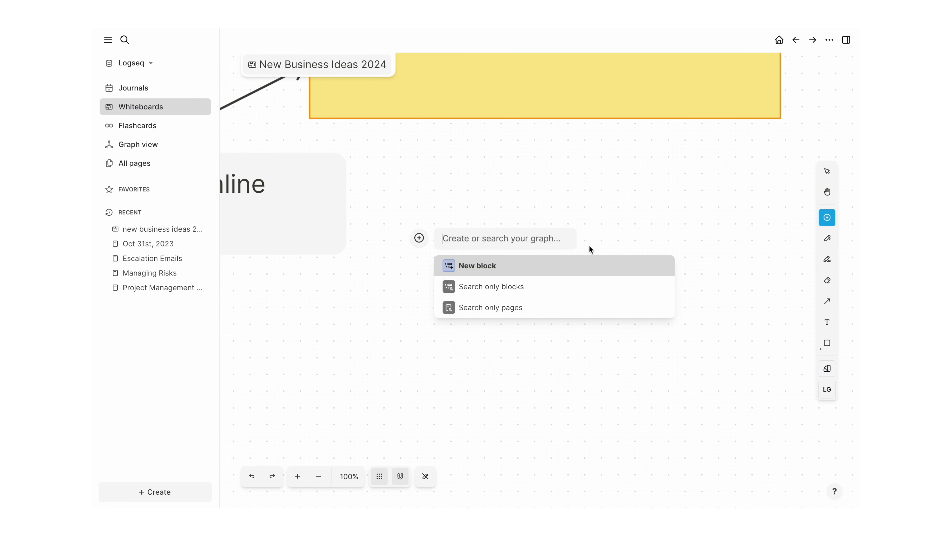
# Step: Add a Small Escalation Emails portal, arrowed from the rectangle and the course block
pyautogui.write('escal')
pyautogui.click(510, 330)
pyautogui.click(828, 301)
pyautogui.moveTo(618, 164); pyautogui.dragTo(618, 240)
pyautogui.click(573, 142)
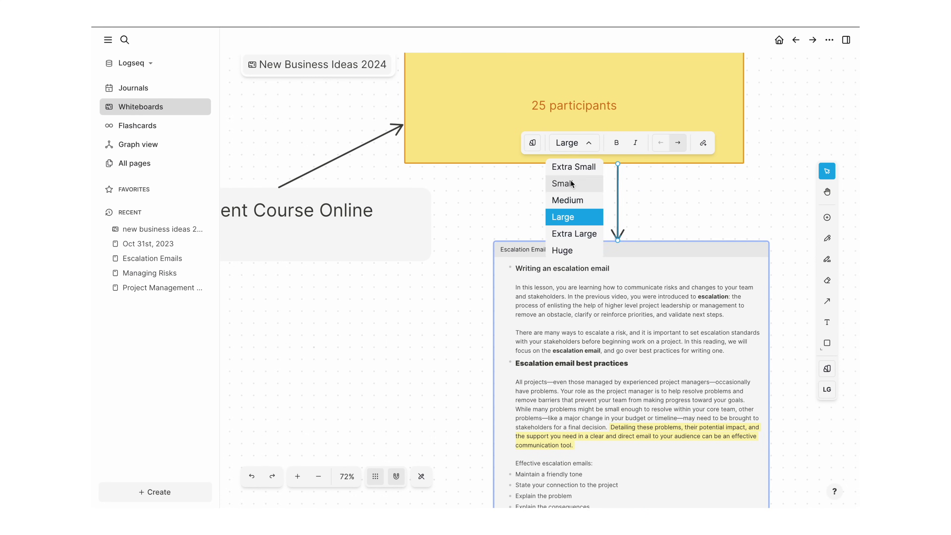
pyautogui.click(572, 183)
pyautogui.press('c')
pyautogui.moveTo(401, 261); pyautogui.dragTo(492, 277)
pyautogui.scroll(-3, 492, 277)
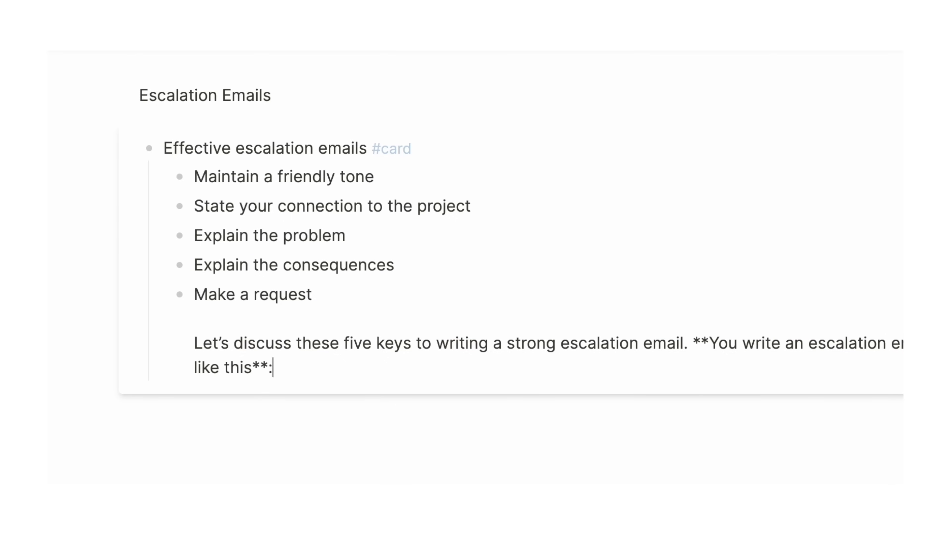
# Step: Delete the pasted paragraph under Make a request and reveal the escalation-email flashcard's five tips
pyautogui.tripleClick(297, 354)
pyautogui.press('BackSpace')
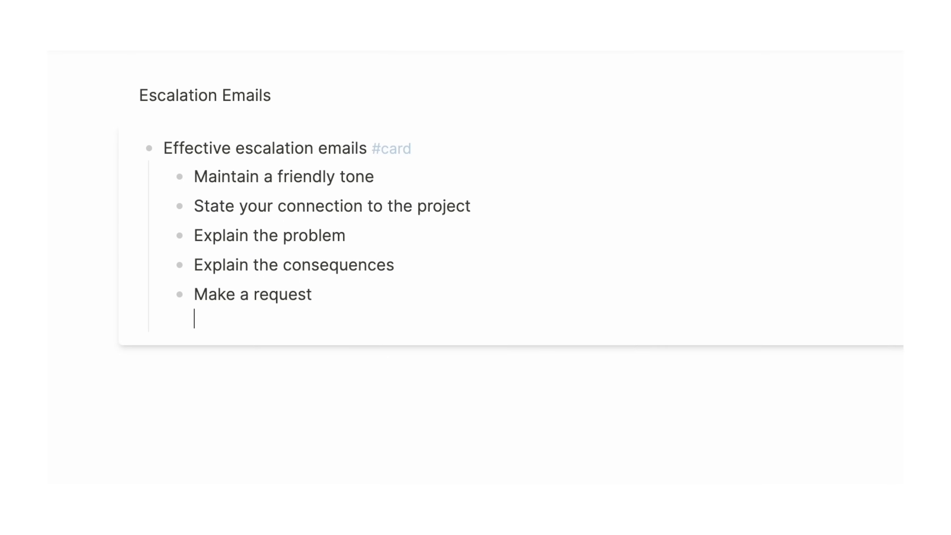
pyautogui.press('BackSpace')
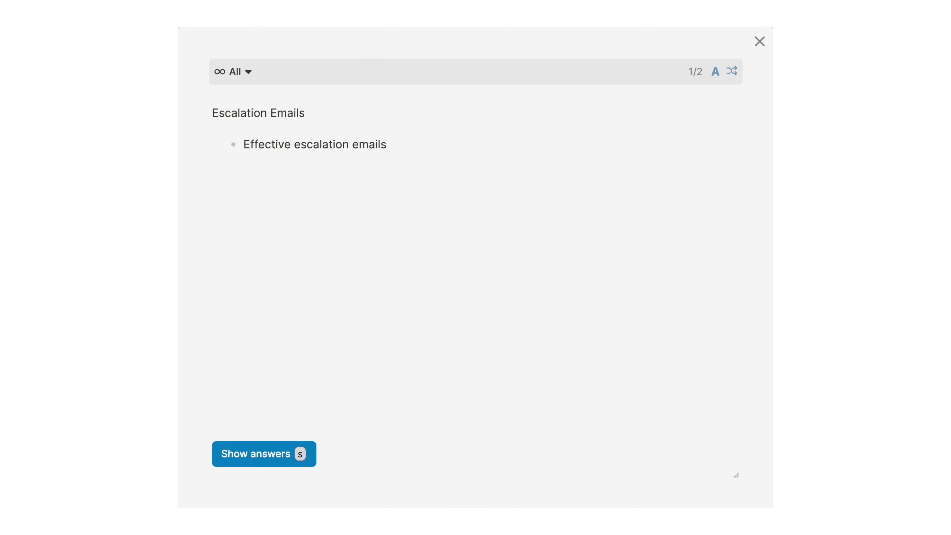
pyautogui.click(301, 454)
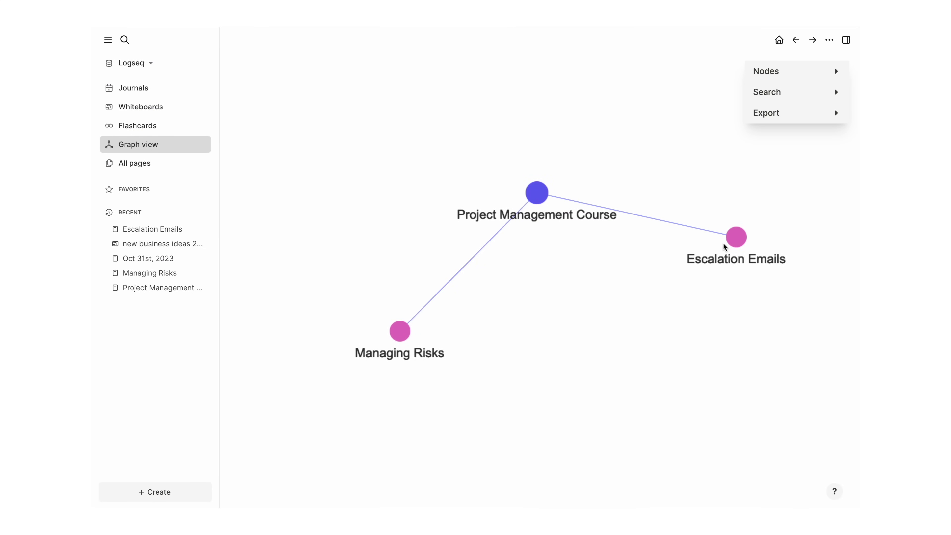
# Step: Open the Project Management Course page from its graph node, then go back to the graph
pyautogui.click(785, 72)
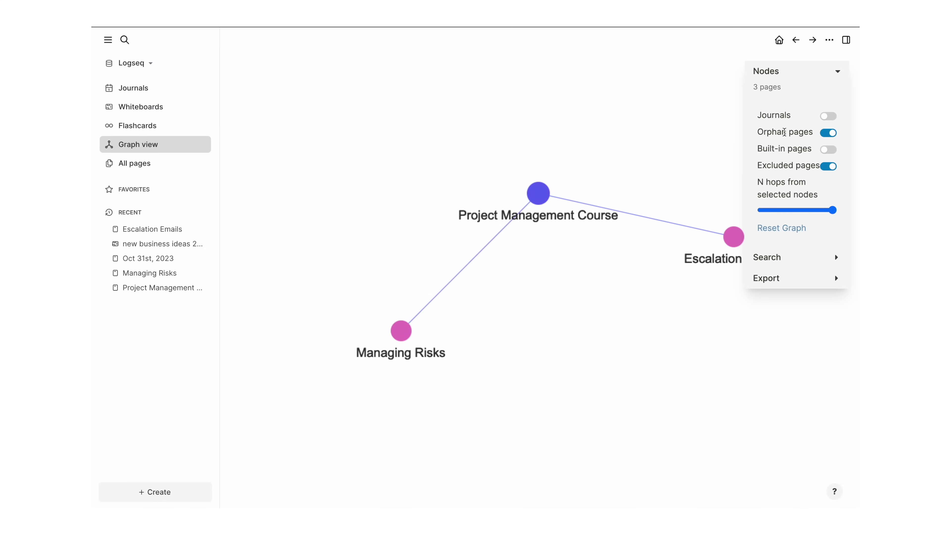
pyautogui.click(785, 71)
pyautogui.click(541, 191)
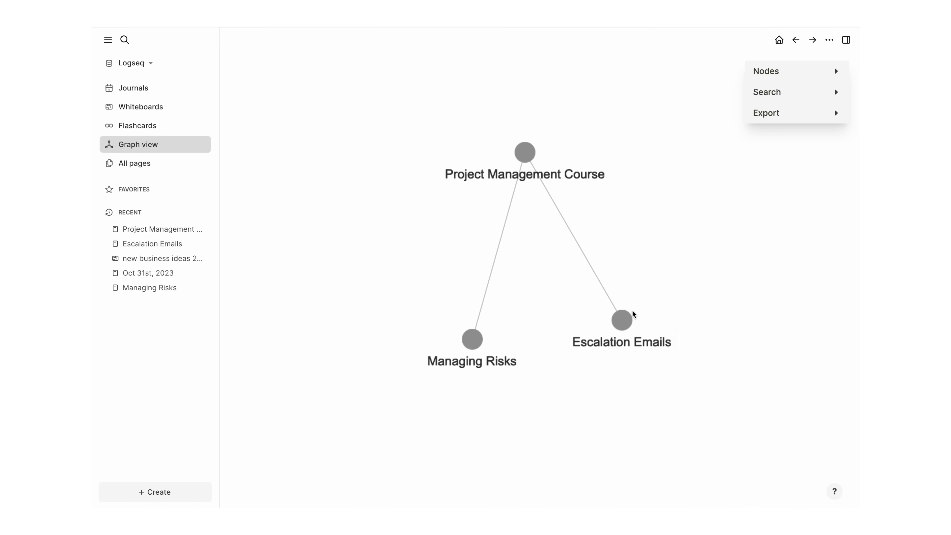
pyautogui.click(620, 318)
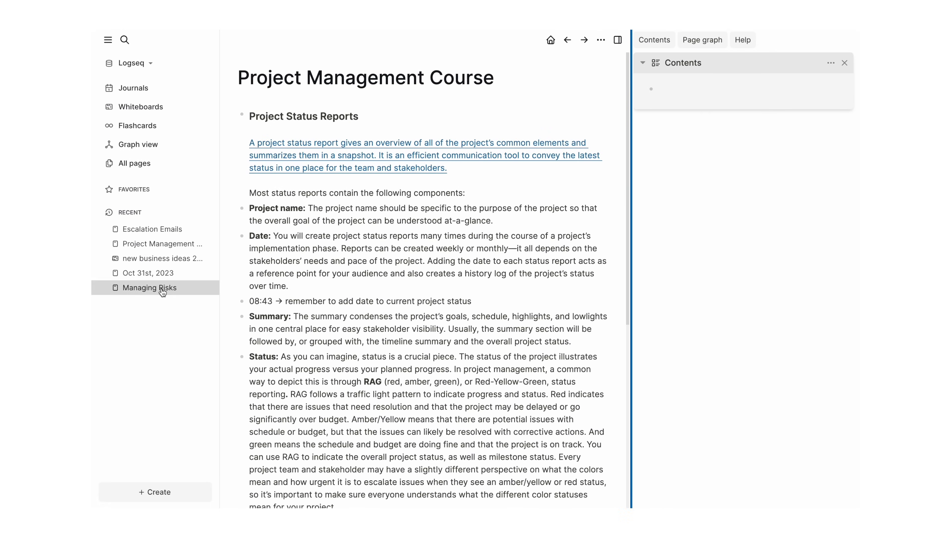
# Step: Open Managing Risks from Recent and scroll down to its 2 linked references
pyautogui.click(161, 289)
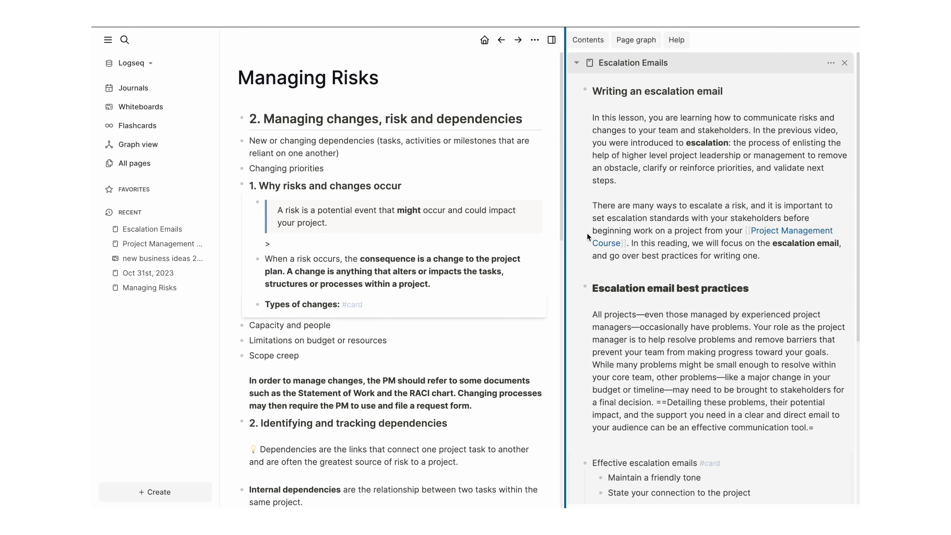
pyautogui.scroll(-5, 587, 232)
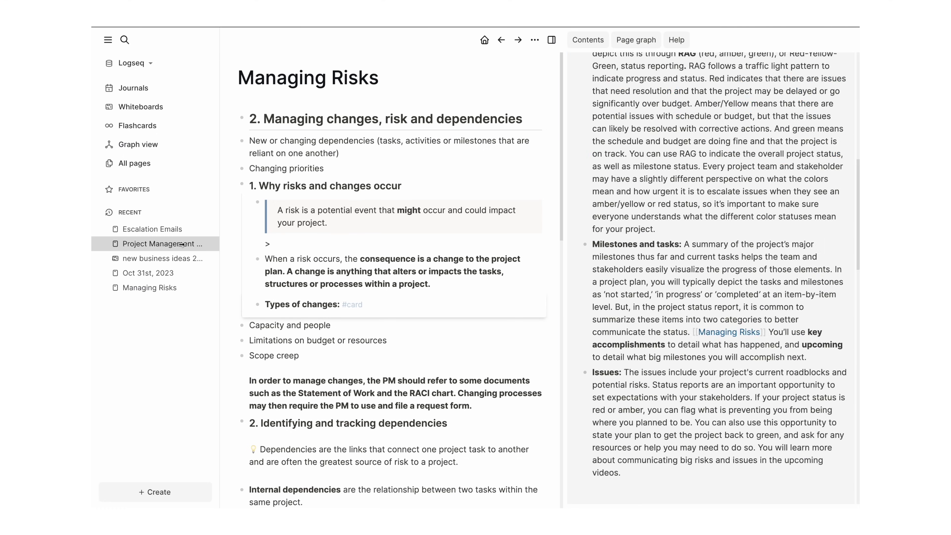
pyautogui.moveTo(562, 238); pyautogui.dragTo(593, 240)
pyautogui.scroll(-3, 375, 281)
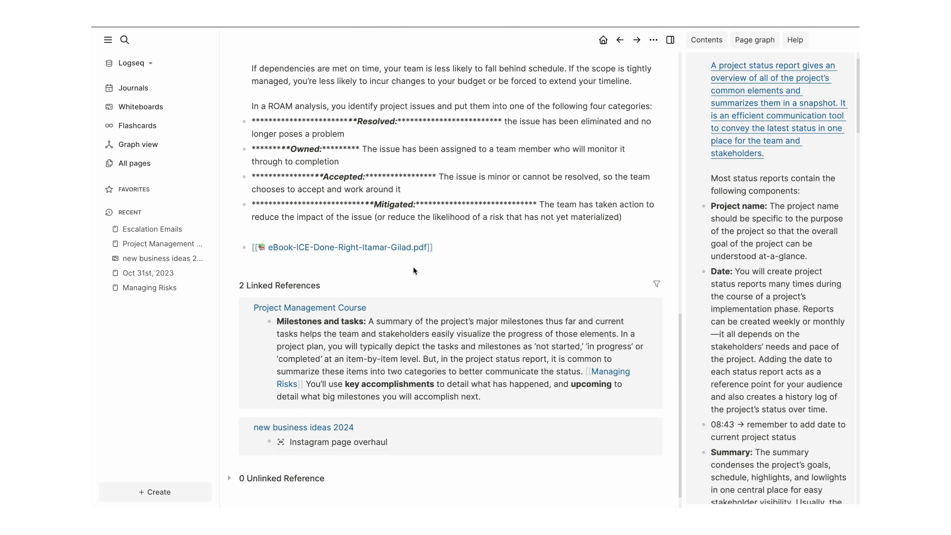
# Step: Open the ICE eBook PDF beside the page and highlight the Ease definition on page 3
pyautogui.click(407, 250)
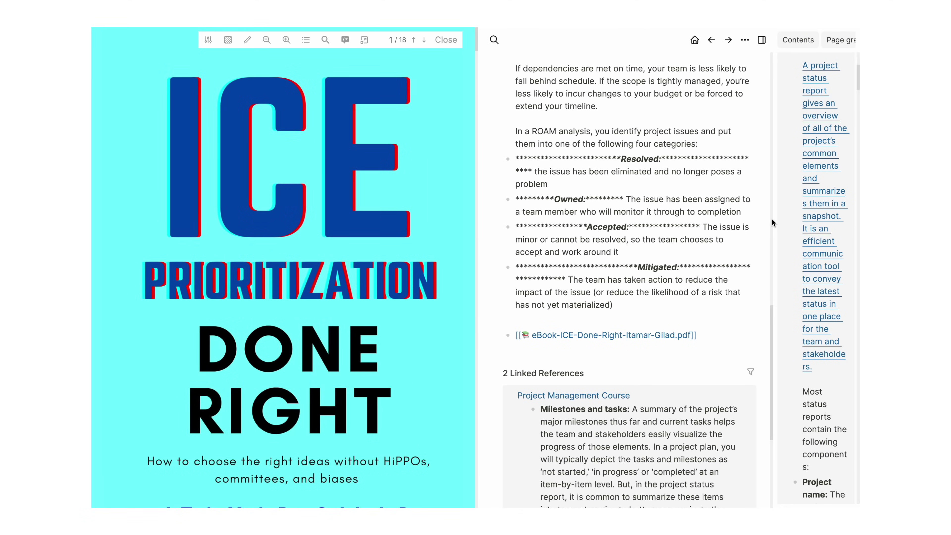
pyautogui.moveTo(772, 223); pyautogui.dragTo(873, 222)
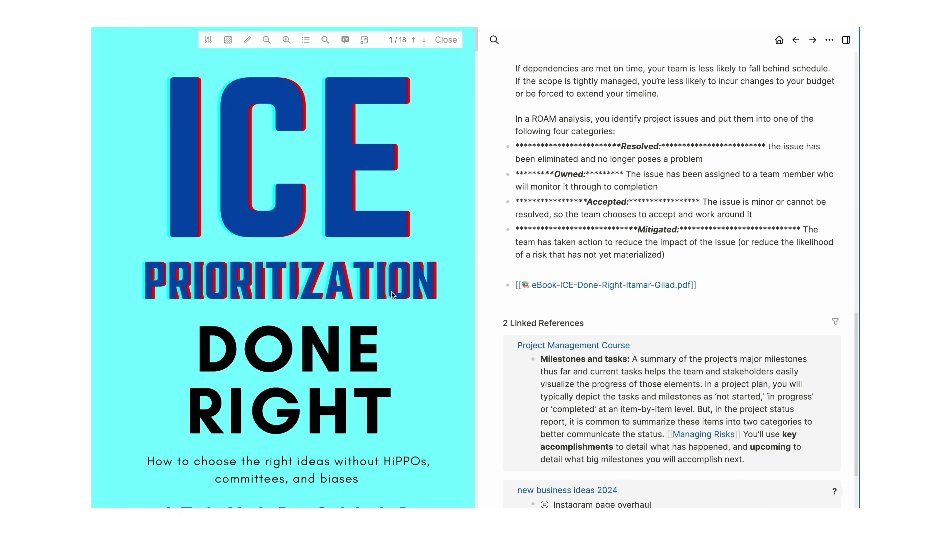
pyautogui.scroll(-10, 391, 291)
pyautogui.scroll(2, 274, 188)
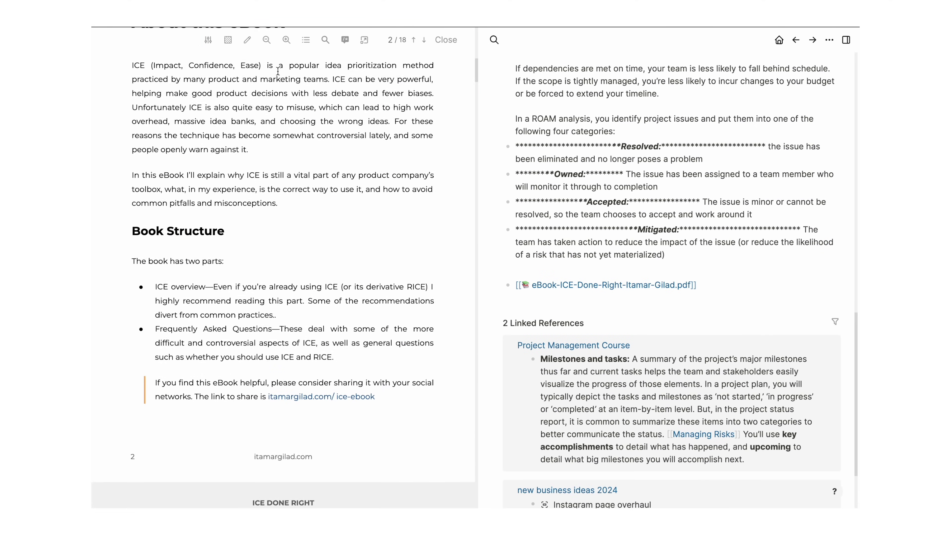
pyautogui.scroll(-5, 275, 235)
pyautogui.moveTo(202, 371); pyautogui.dragTo(348, 409)
pyautogui.click(208, 392)
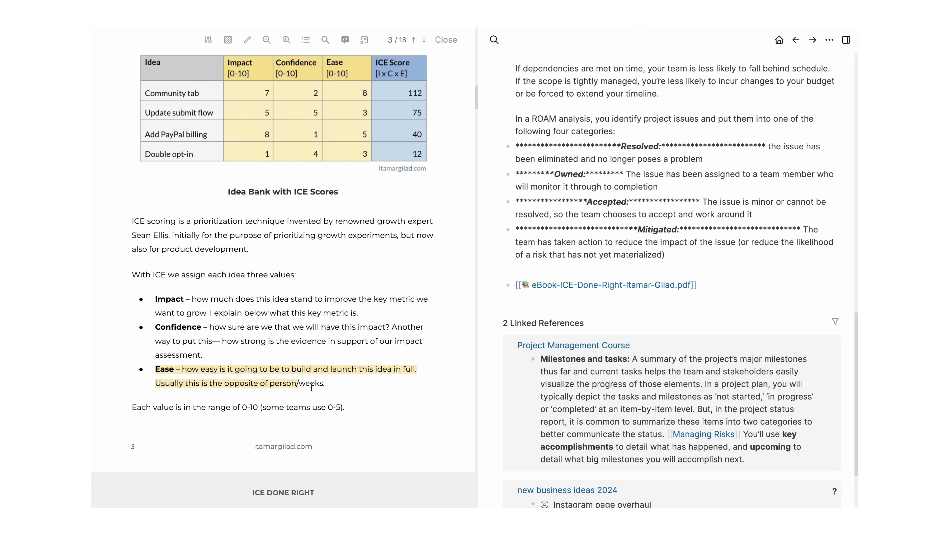
pyautogui.scroll(-8, 285, 262)
# Step: Paste the ICE scores quote as a child block under the PDF link
pyautogui.click(724, 286)
pyautogui.press('Escape')
pyautogui.click(508, 285)
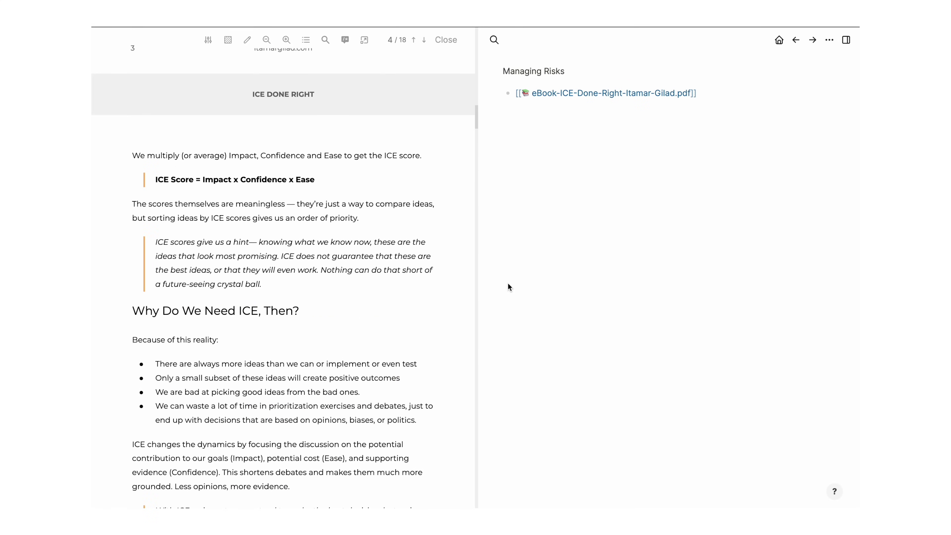
pyautogui.click(713, 110)
pyautogui.write('CE scores give us a hint— knowing what we know now, these are the ideas that look most promising. ICE does not guarantee that these are the best ideas, or that they will even work. Nothing can do that short of a future-seeing crystal ball.')
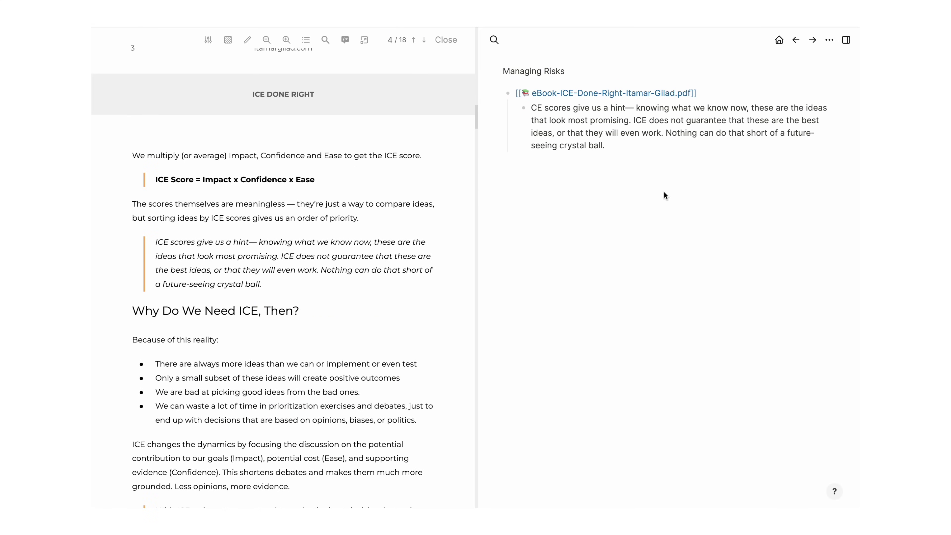
pyautogui.scroll(-3, 337, 112)
# Step: Jump to the page 3 Ease highlight from the PDF's highlight list, then open the highlights page
pyautogui.click(306, 39)
pyautogui.click(408, 59)
pyautogui.click(365, 105)
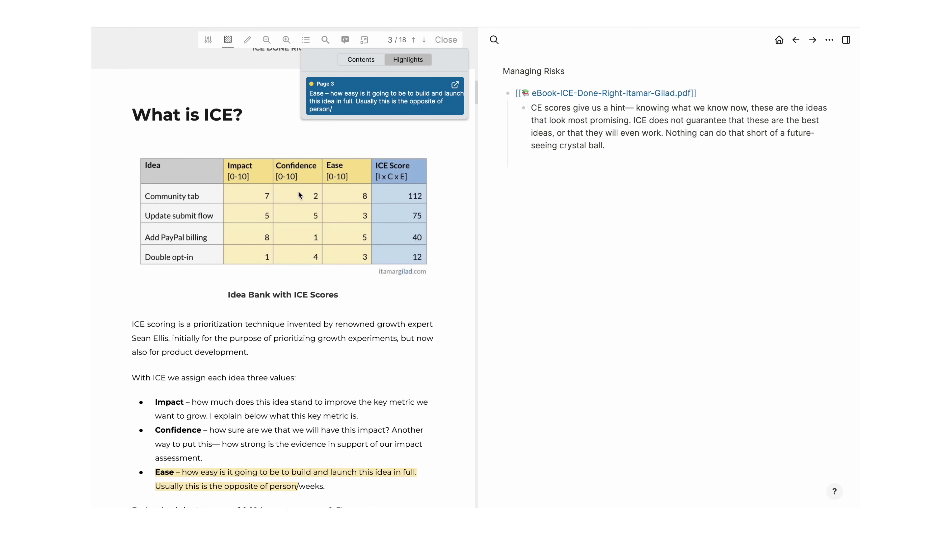
pyautogui.click(345, 41)
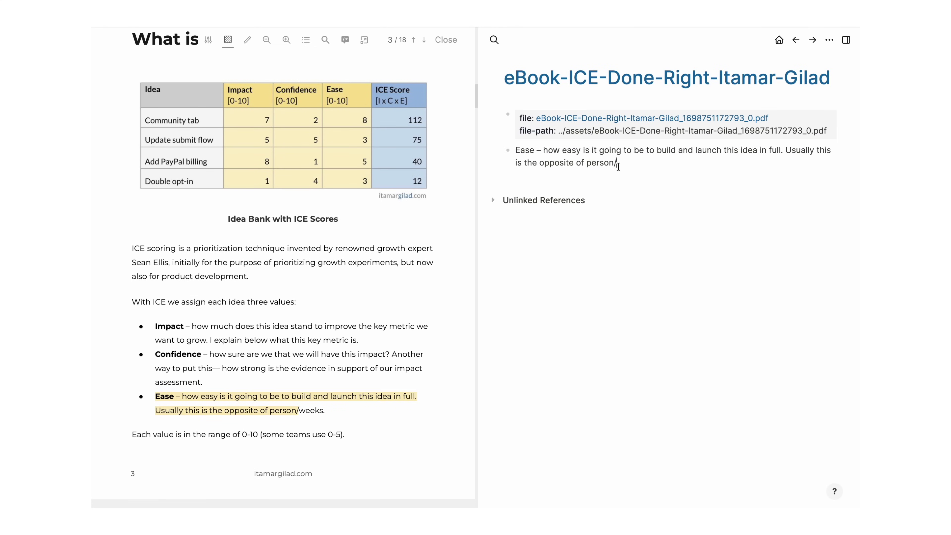
# Step: Pop the PDF into its own window and highlight passages on pages 6 and 7
pyautogui.click(365, 40)
pyautogui.scroll(-10, 393, 322)
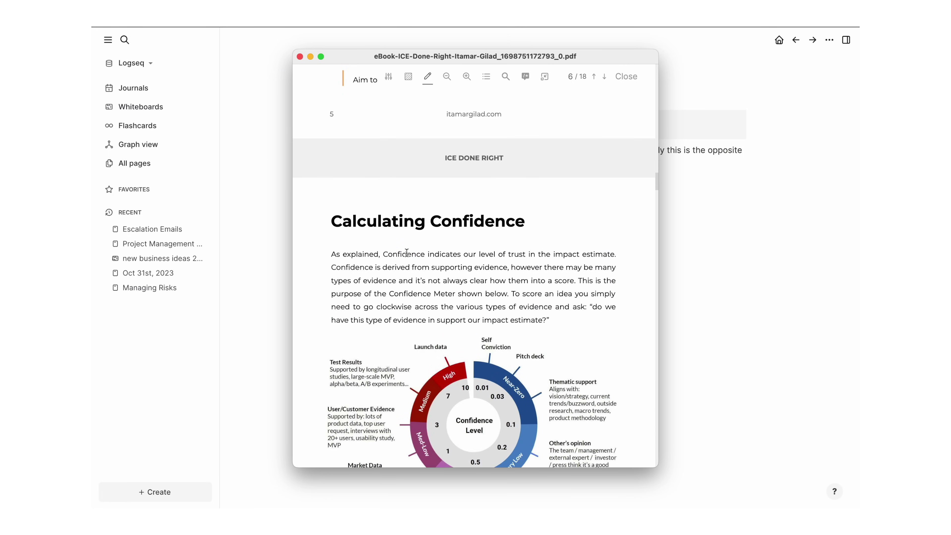
pyautogui.moveTo(436, 357); pyautogui.dragTo(446, 383)
pyautogui.scroll(-5, 446, 383)
pyautogui.moveTo(331, 275); pyautogui.dragTo(387, 290)
pyautogui.scroll(-5, 387, 290)
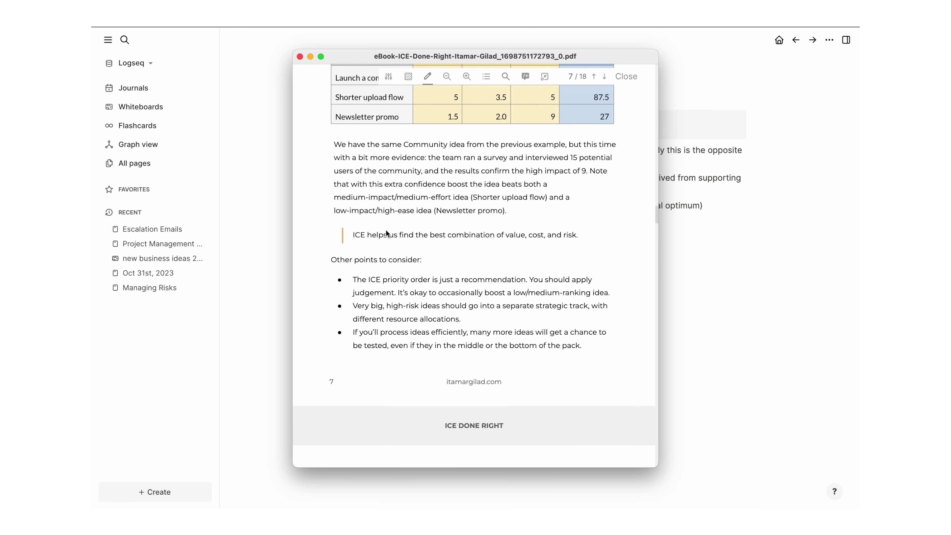
pyautogui.moveTo(331, 259); pyautogui.dragTo(462, 319)
# Step: Dock the PDF back beside the page and jump to the page 6 highlight
pyautogui.moveTo(625, 60); pyautogui.dragTo(558, 204)
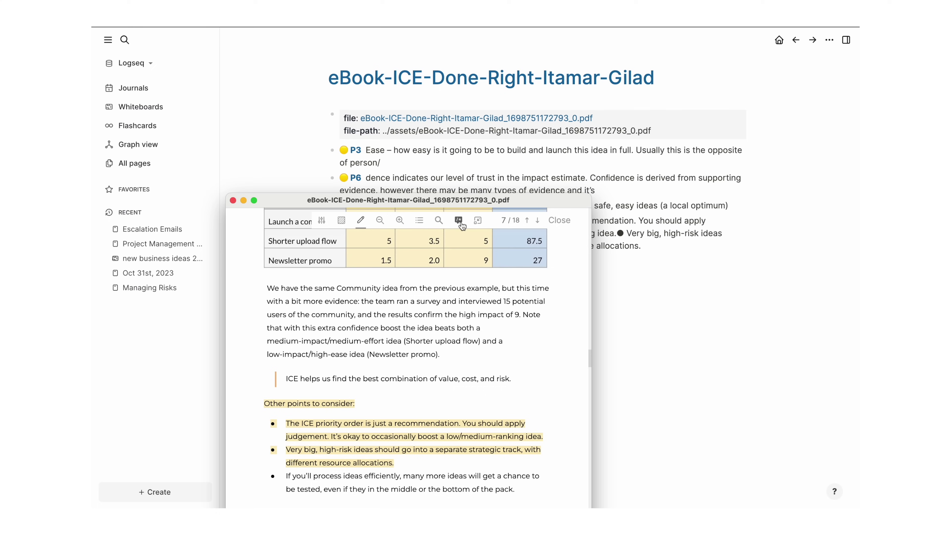
pyautogui.click(478, 221)
pyautogui.click(522, 152)
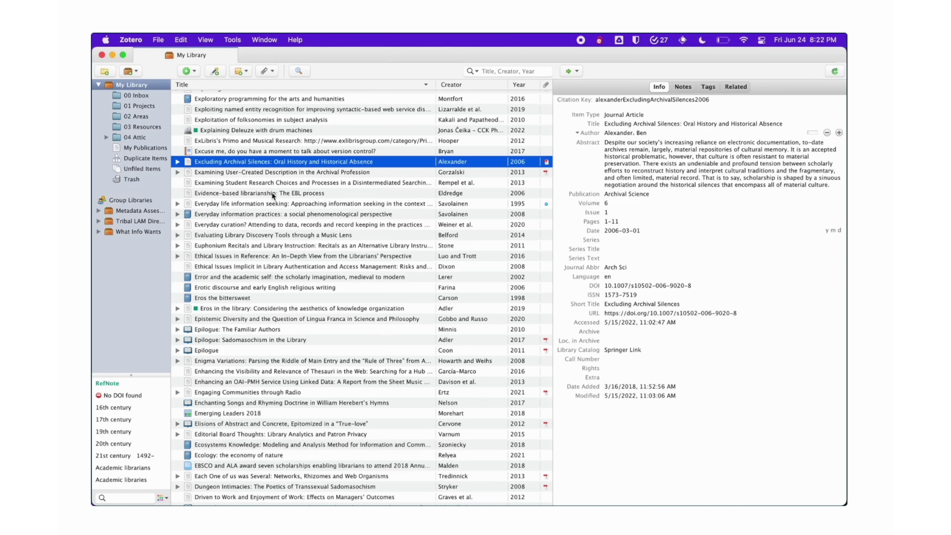
# Step: Create an APA 7th edition bibliography for the Evidence-based librarianship item, copied to clipboard
pyautogui.rightClick(264, 193)
pyautogui.click(316, 301)
pyautogui.click(412, 195)
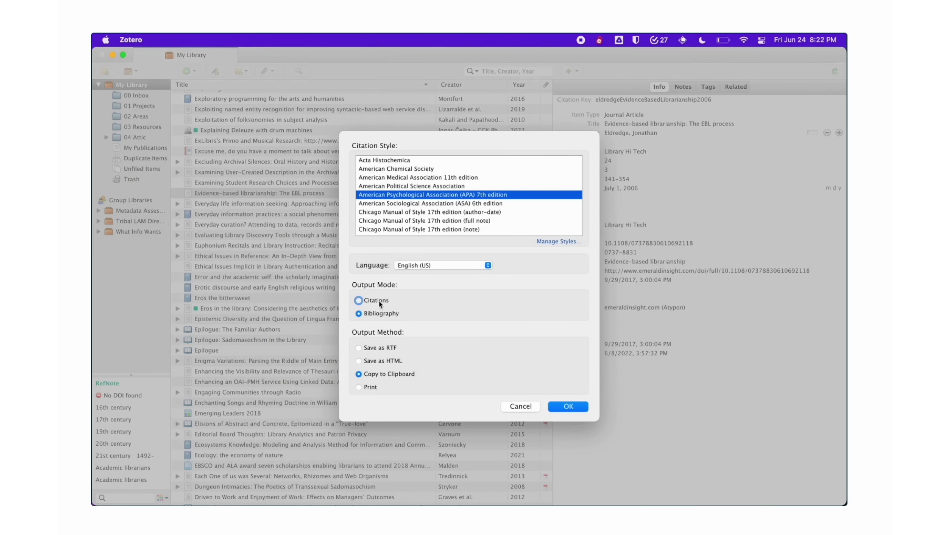
pyautogui.click(573, 408)
# Step: Add new blocks below the citation on Logseq's In-text citations page, typing 'Bi'
pyautogui.press('super+Tab')
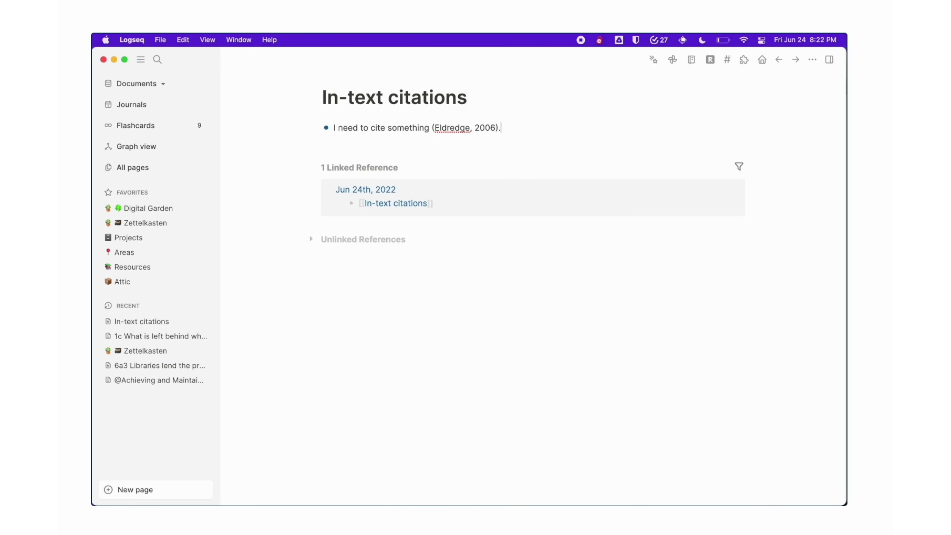
pyautogui.press('Return')
pyautogui.write('Bibliography')
pyautogui.press('Return')
# Step: Start Create Bibliography from Item again for the Evidence-based librarianship item in Zotero
pyautogui.click(608, 478)
pyautogui.rightClick(292, 193)
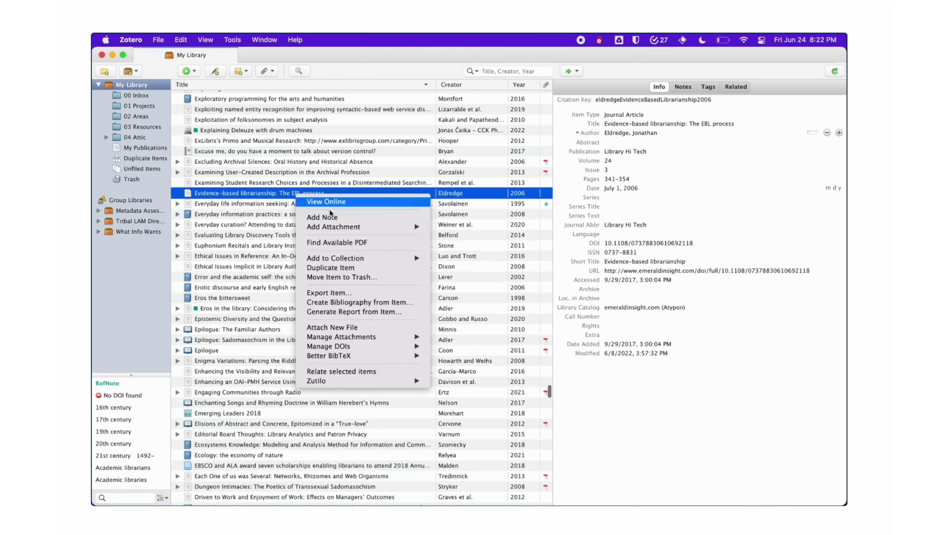
pyautogui.click(337, 301)
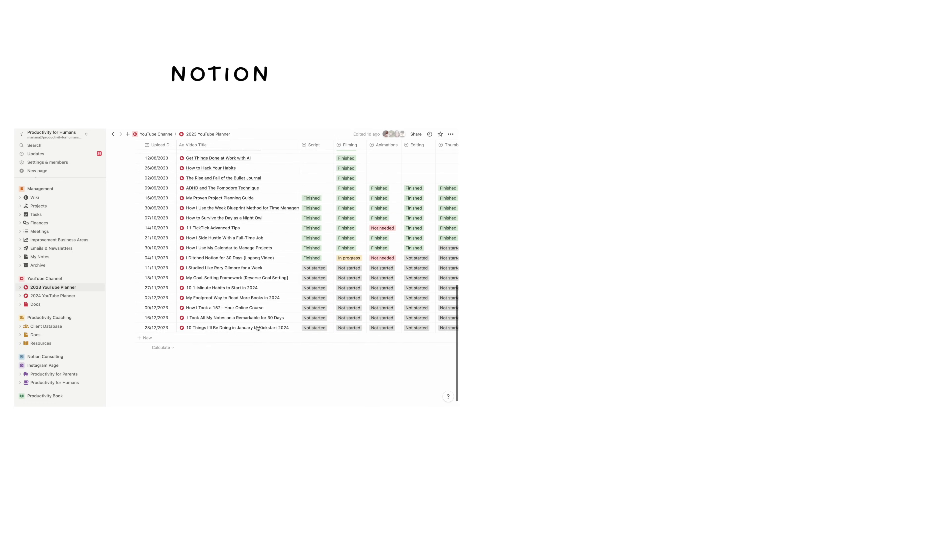
# Step: Open the 11 TickTick Advanced Tips row as a full page
pyautogui.scroll(1, 257, 328)
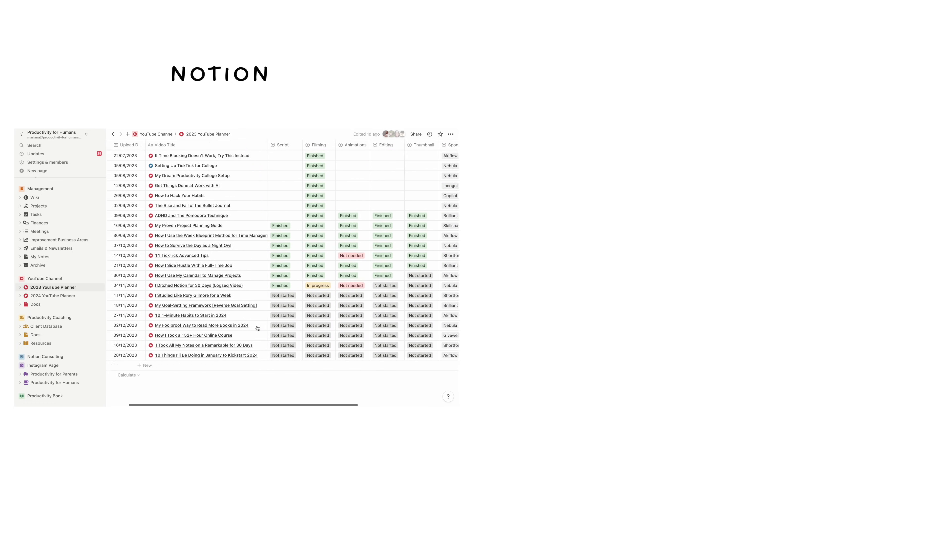
pyautogui.hscroll(-3, 265, 264)
pyautogui.click(286, 261)
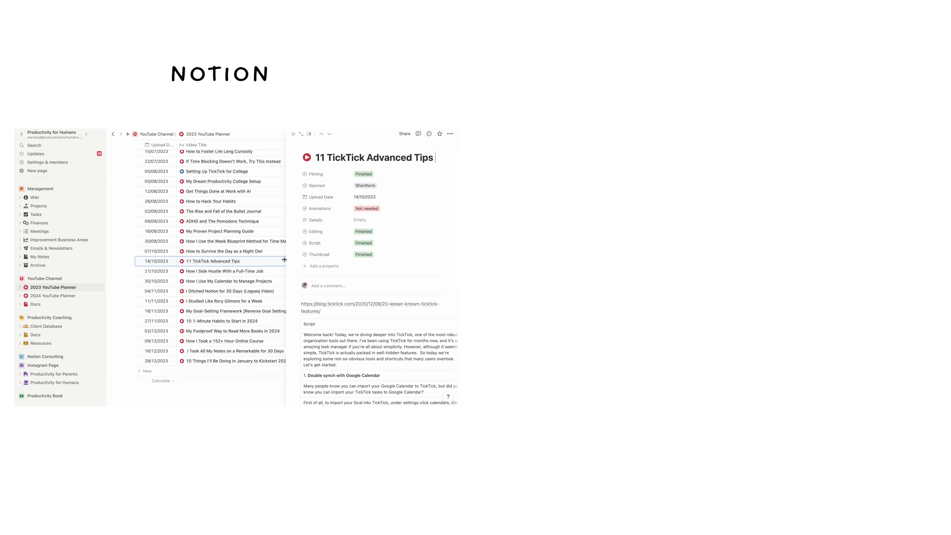
pyautogui.click(302, 135)
# Step: Scroll through the TickTick tips script, then go to My Notes in the sidebar
pyautogui.scroll(-10, 270, 280)
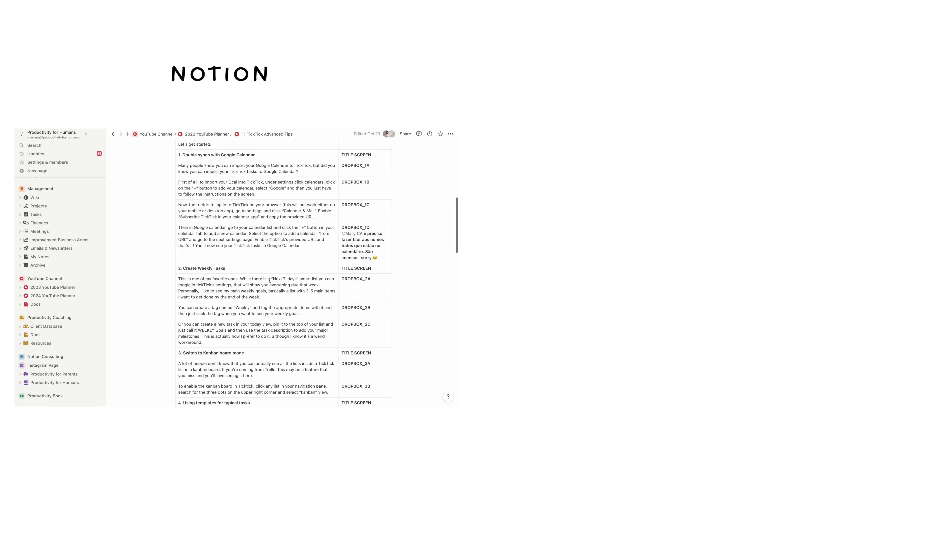
pyautogui.scroll(-6, 270, 280)
pyautogui.scroll(-6, 270, 280)
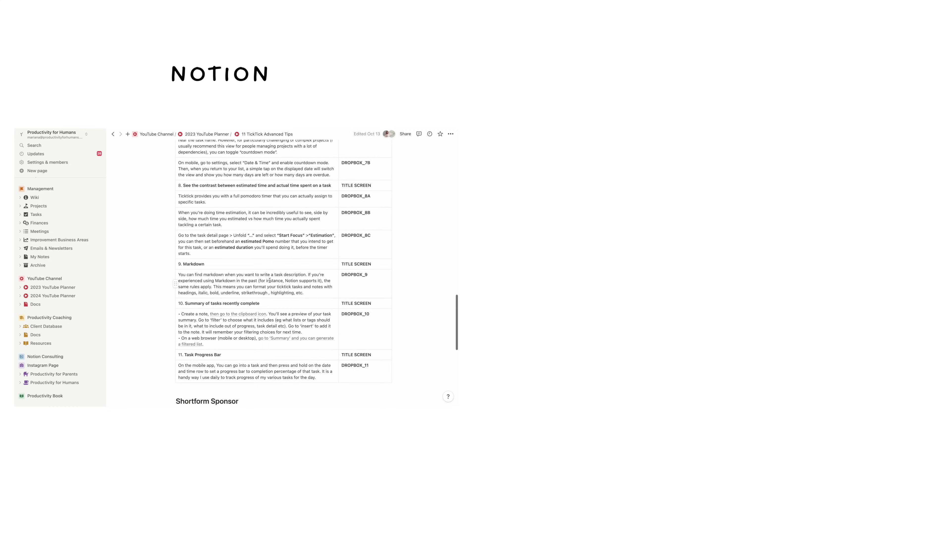
pyautogui.scroll(-3, 270, 281)
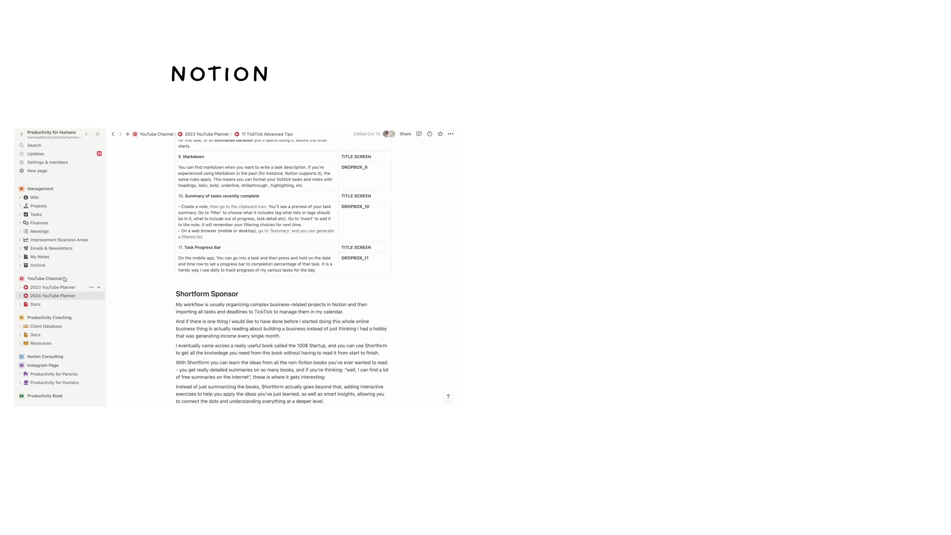
pyautogui.click(68, 259)
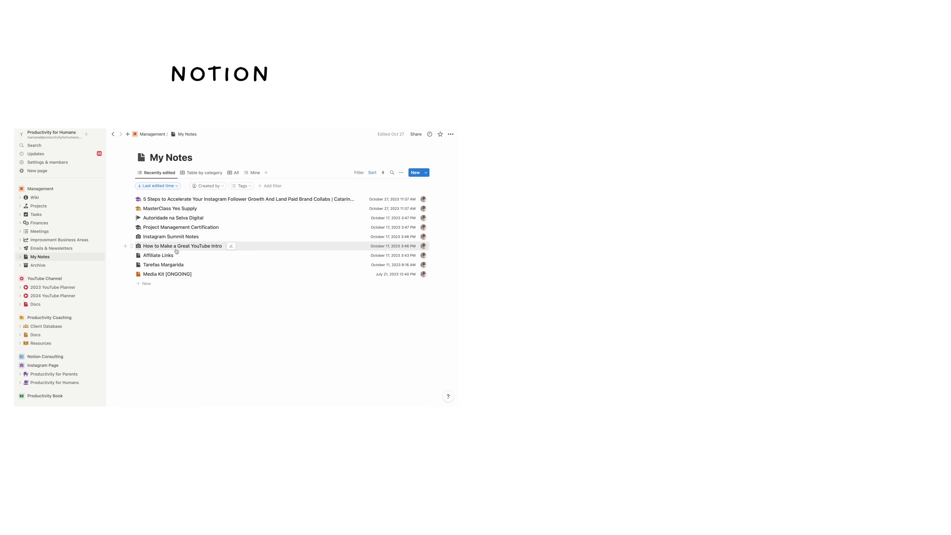
# Step: Open the Project Management Certification note full page, then scroll through its Course 3 — Project Planning page
pyautogui.click(179, 227)
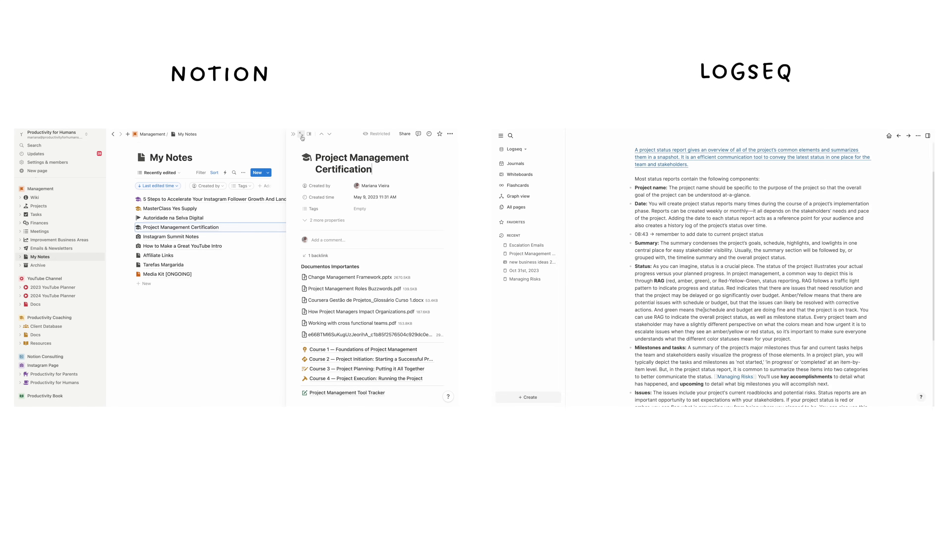
pyautogui.click(302, 138)
pyautogui.scroll(-3, 263, 339)
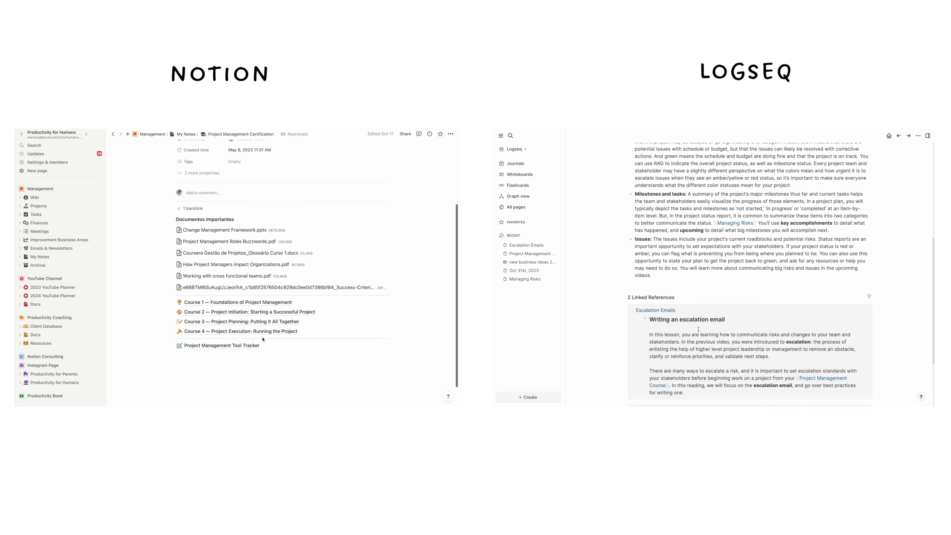
pyautogui.click(259, 321)
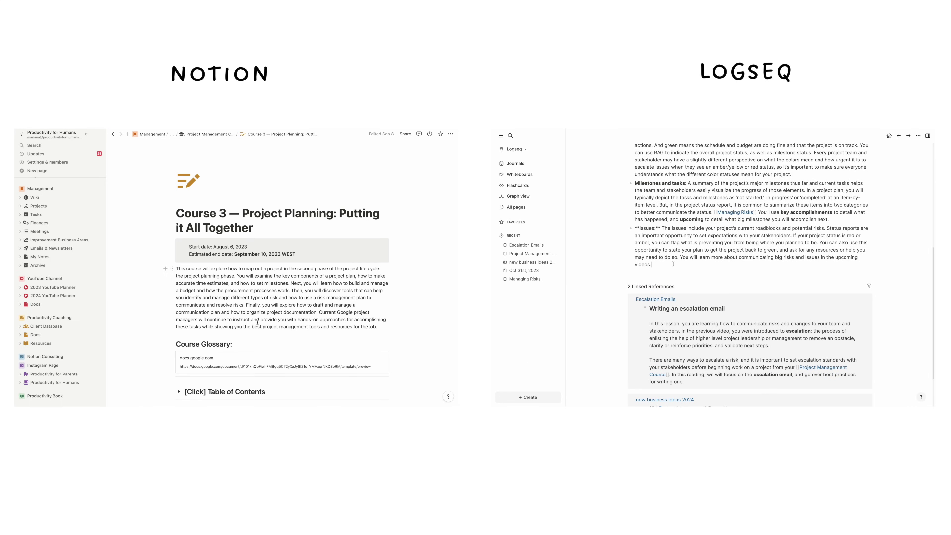
pyautogui.scroll(-15, 257, 322)
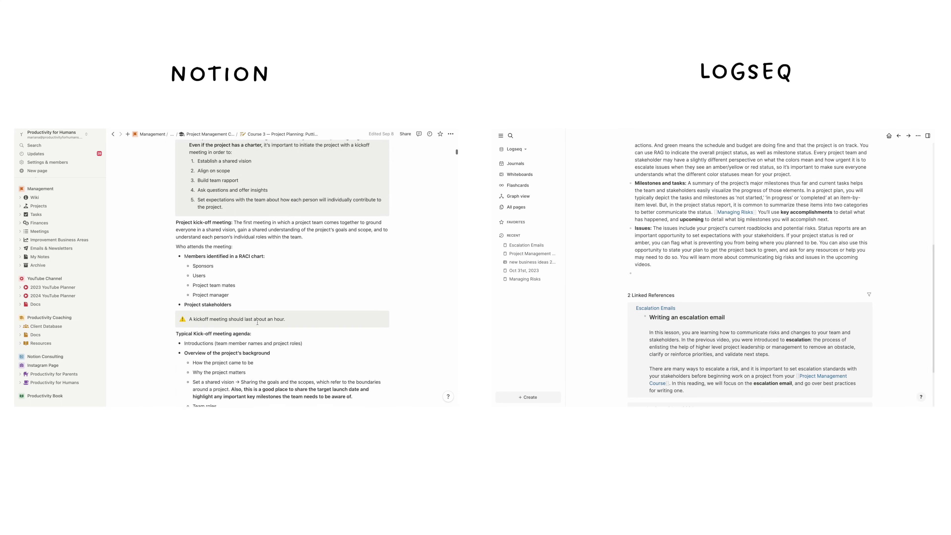
pyautogui.scroll(-15, 257, 322)
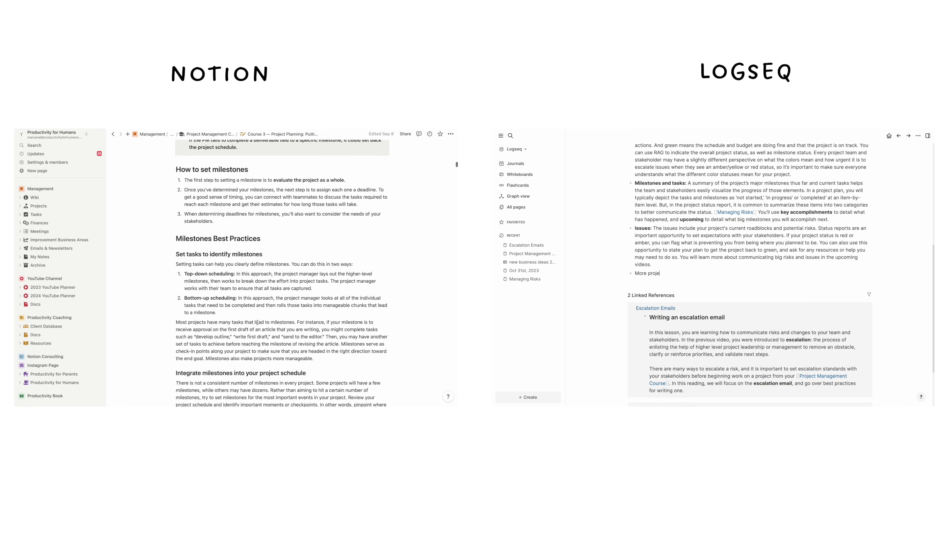
pyautogui.scroll(-15, 258, 323)
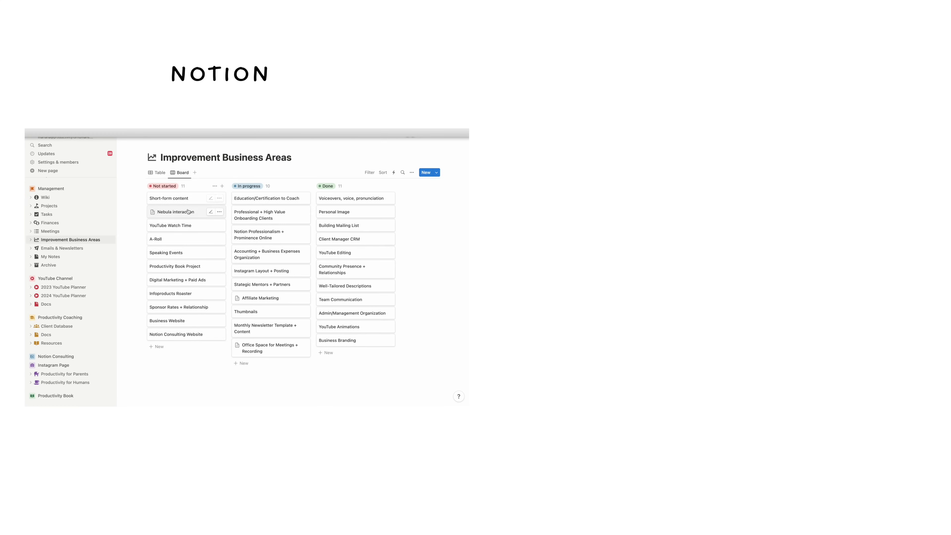
# Step: Move the Nebula interaction card back and forth, then add an 'Improve Sponsor Rates' card to Not started
pyautogui.moveTo(250, 224); pyautogui.dragTo(259, 233)
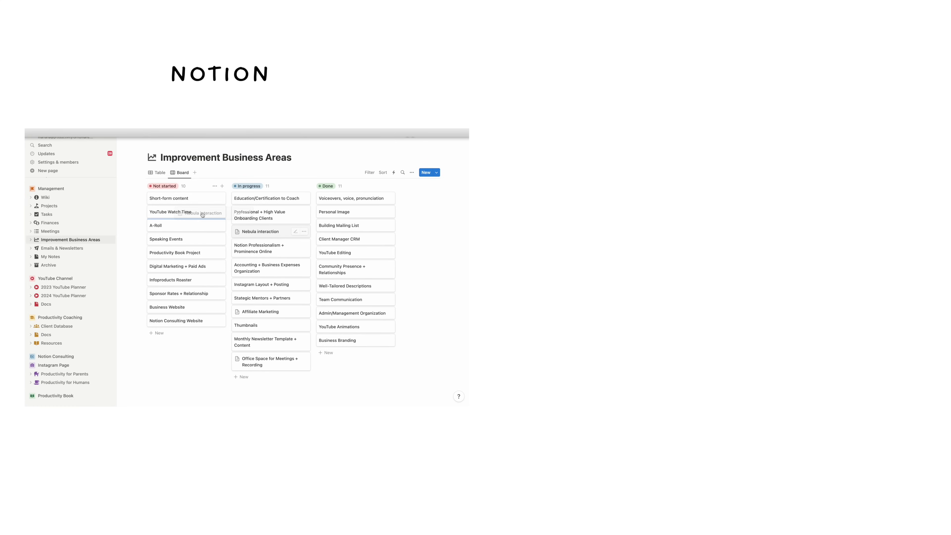
pyautogui.moveTo(202, 214); pyautogui.dragTo(202, 215)
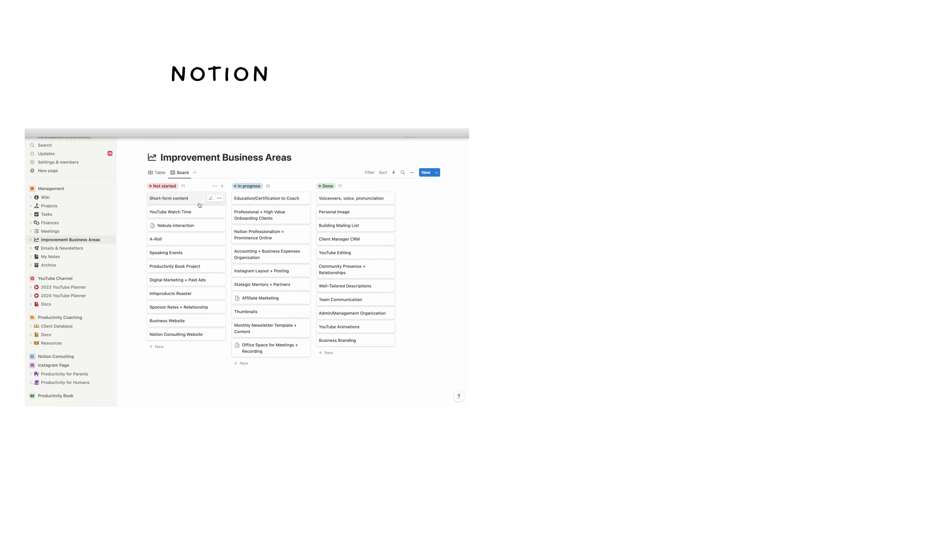
pyautogui.click(190, 350)
pyautogui.write('Improve Spons')
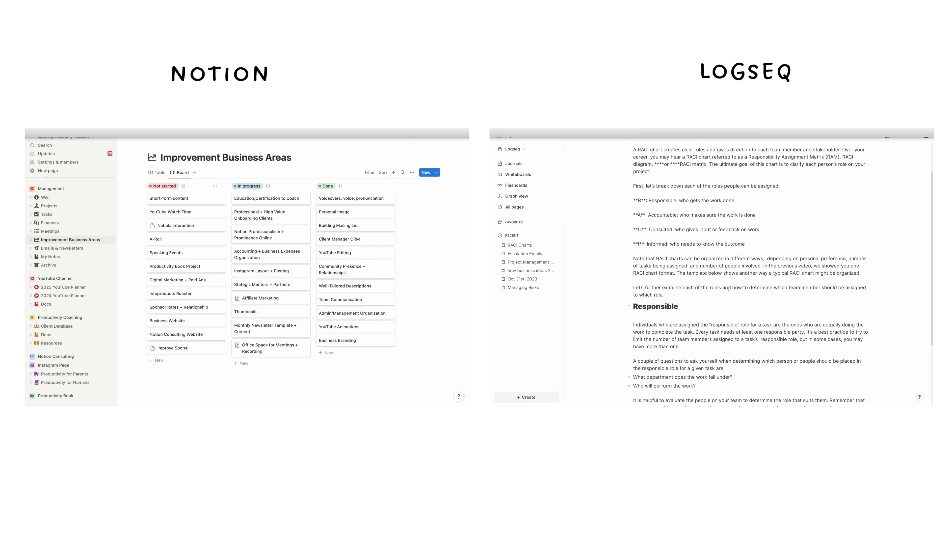
pyautogui.write('or Rates')
pyautogui.press('Return')
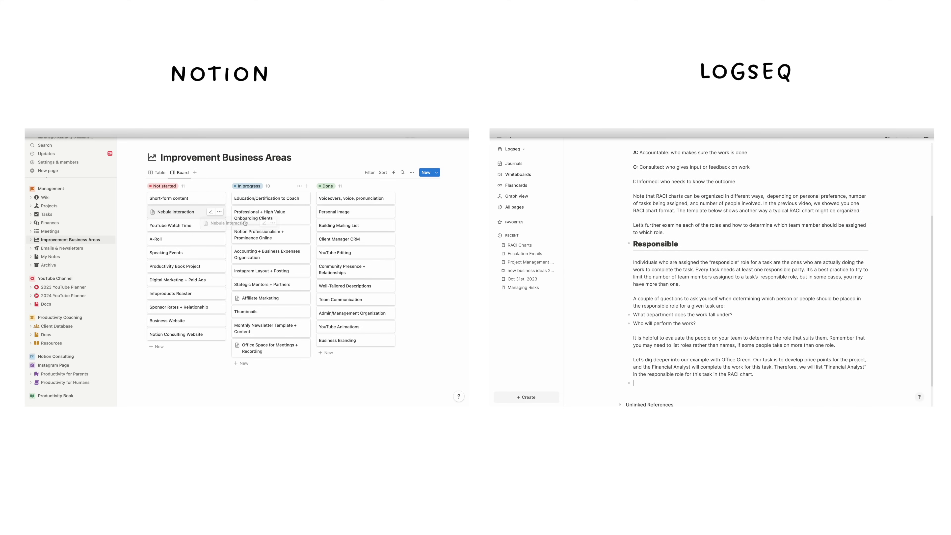
# Step: Move the Nebula interaction card into In progress and link it to Managing Risks
pyautogui.moveTo(245, 223); pyautogui.dragTo(202, 215)
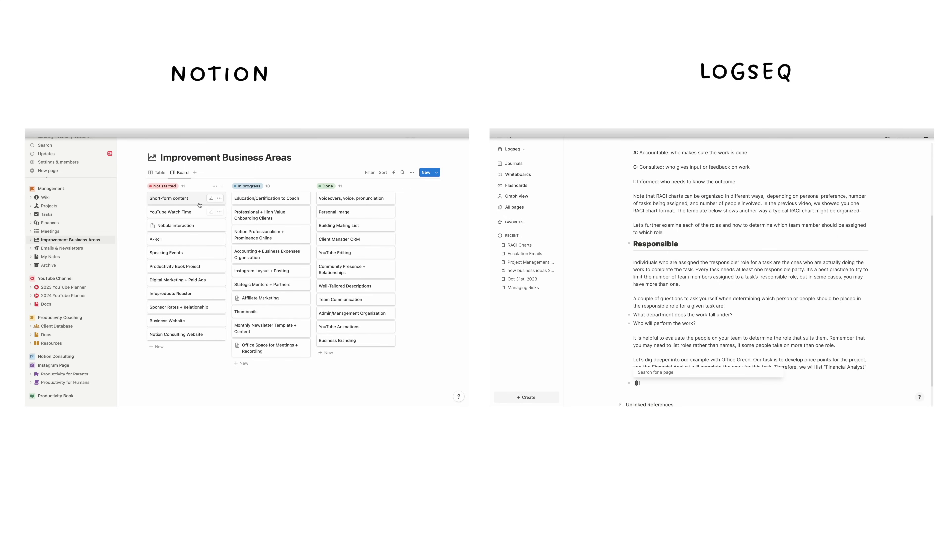
pyautogui.press('Down')
pyautogui.press('Return')
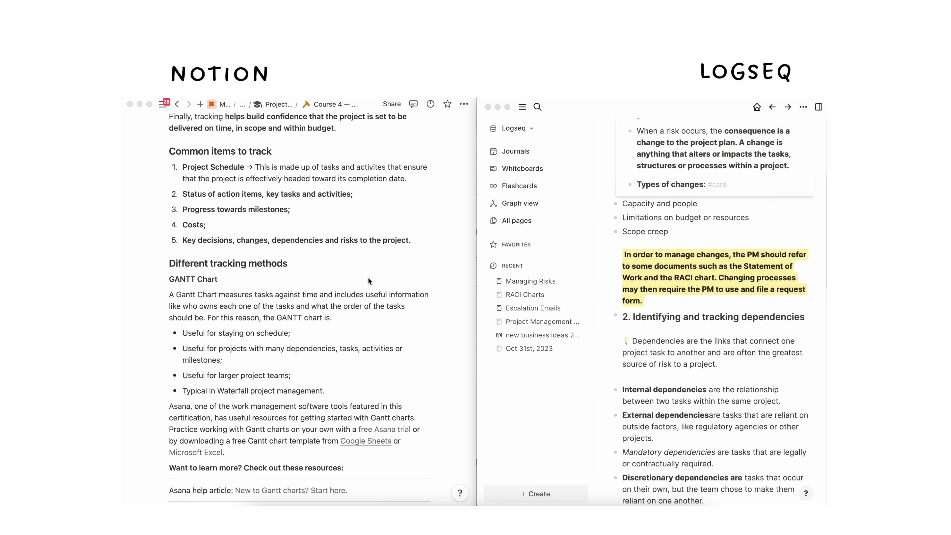
# Step: Go via breadcrumbs to My Notes and open Course 2 — Project Initiation as a full page
pyautogui.click(268, 104)
pyautogui.click(235, 105)
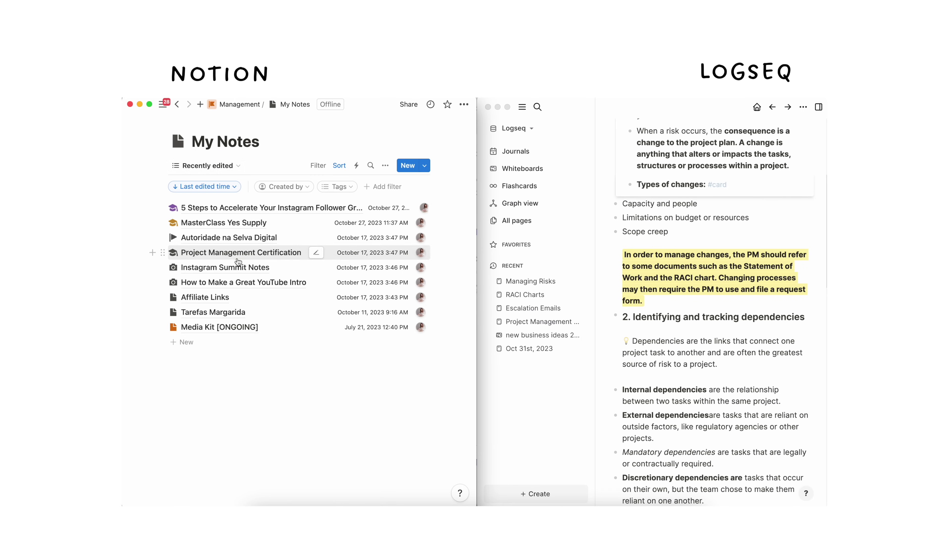
pyautogui.click(238, 262)
pyautogui.scroll(-3, 309, 418)
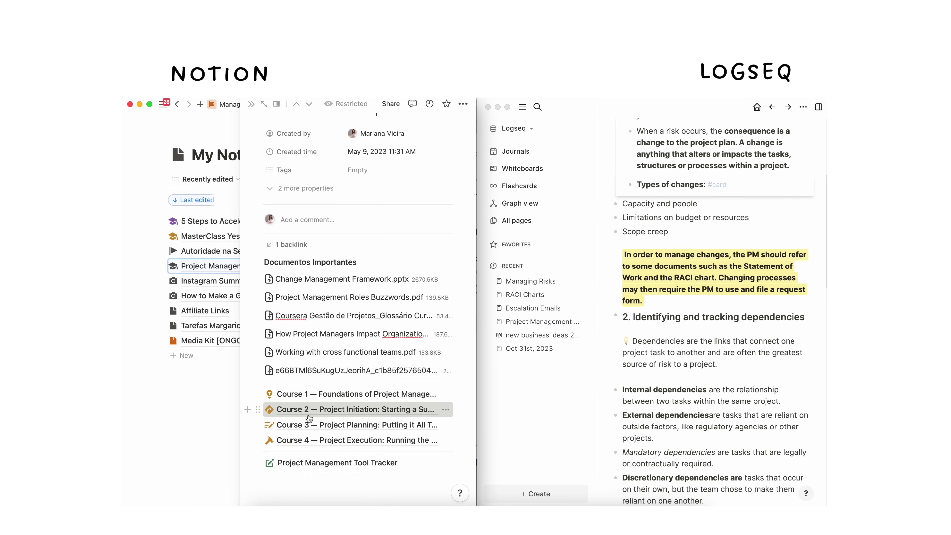
pyautogui.click(309, 416)
pyautogui.scroll(-10, 308, 415)
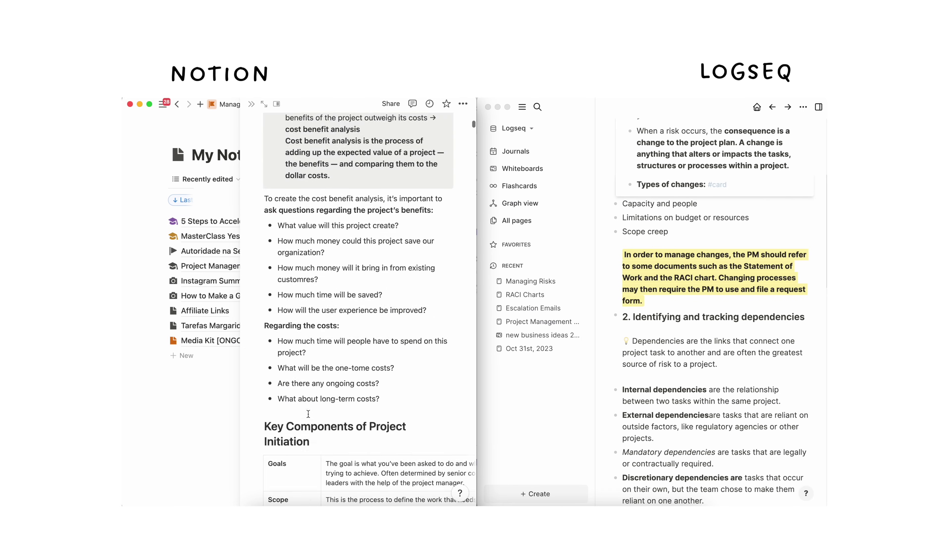
pyautogui.click(264, 104)
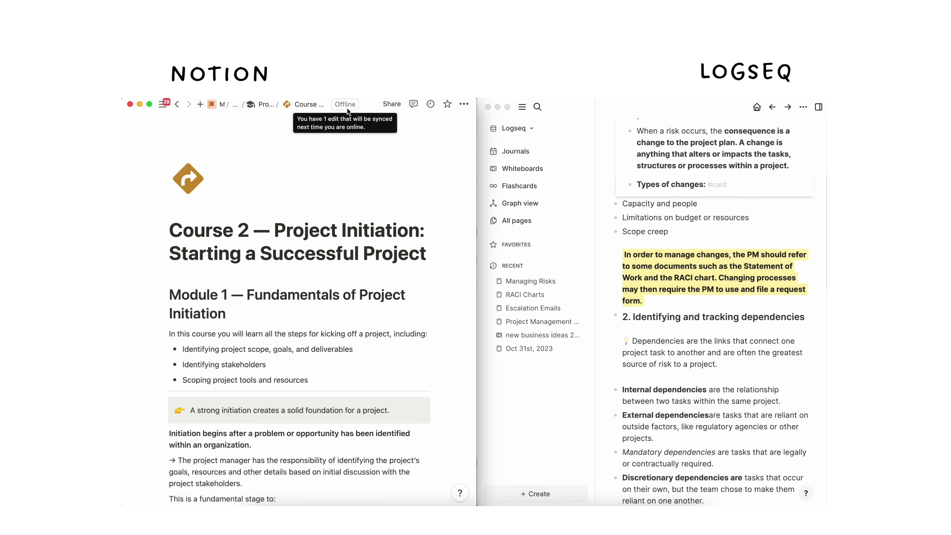
pyautogui.scroll(-15, 318, 273)
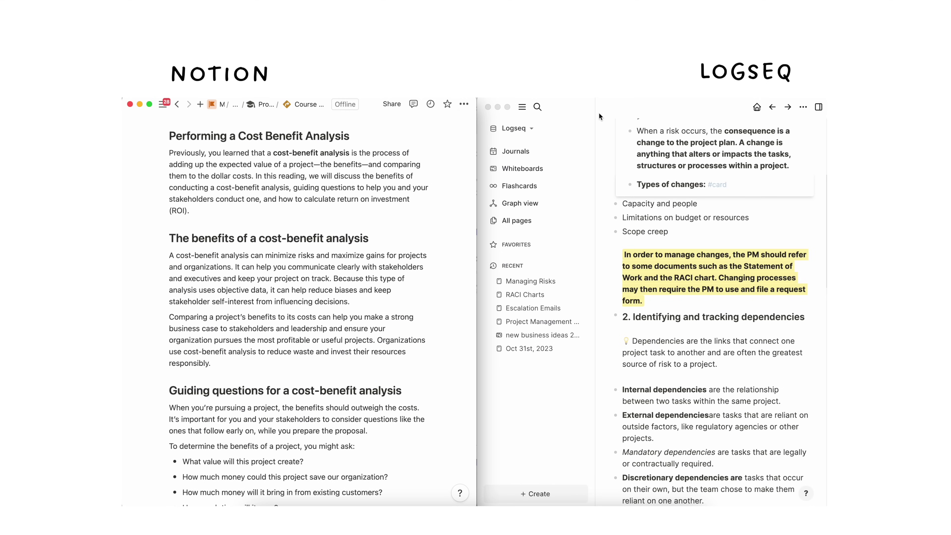
# Step: In Logseq, toggle the left sidebar and open Escalation Emails, Project Management Course, then Managing Risks from Recent
pyautogui.click(599, 117)
pyautogui.click(522, 107)
pyautogui.scroll(-20, 584, 263)
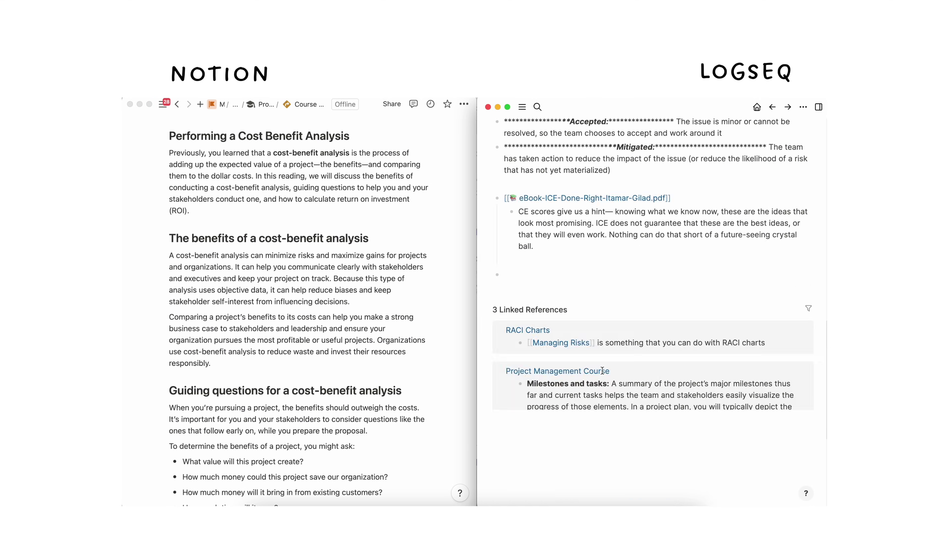
pyautogui.scroll(-5, 602, 371)
pyautogui.click(522, 107)
pyautogui.click(533, 308)
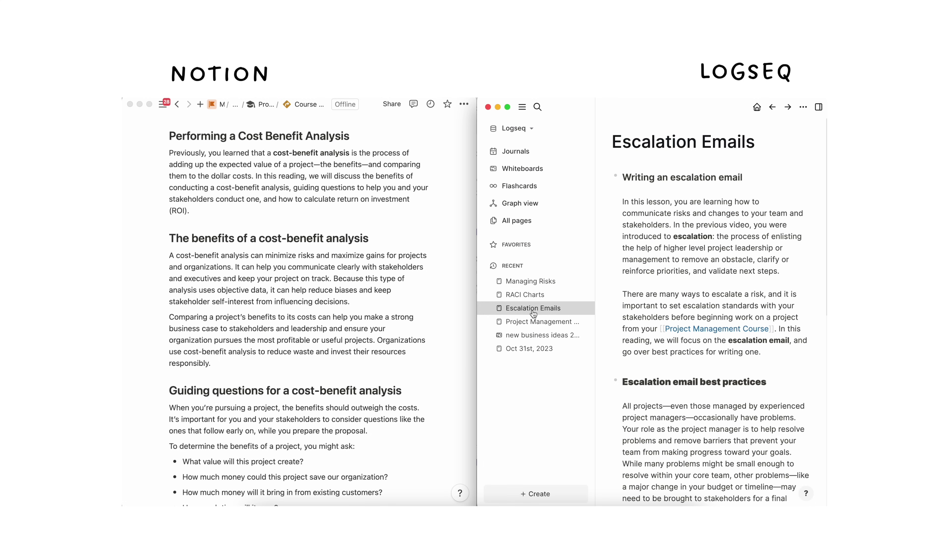
pyautogui.click(531, 323)
pyautogui.click(532, 282)
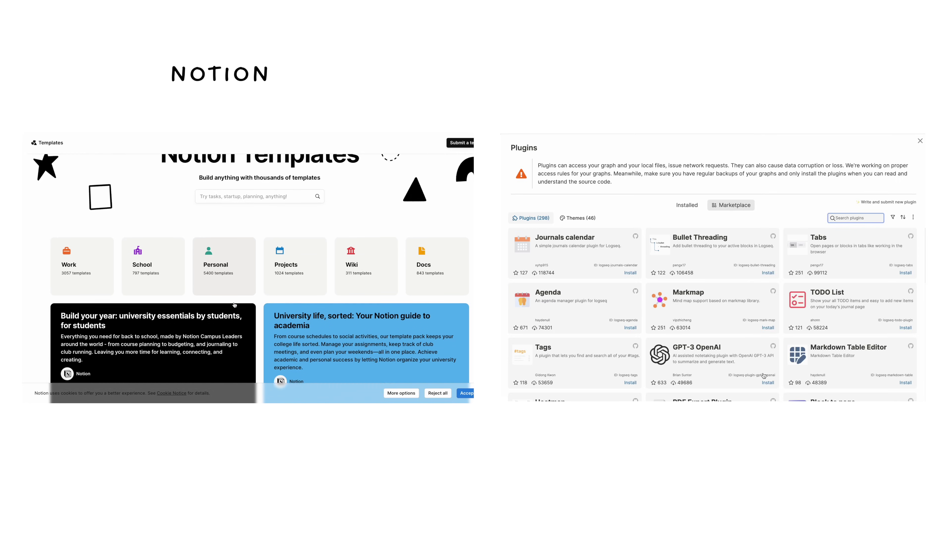
# Step: Open the Personal templates category and scroll through its 5400 templates
pyautogui.scroll(-5, 746, 318)
pyautogui.click(218, 215)
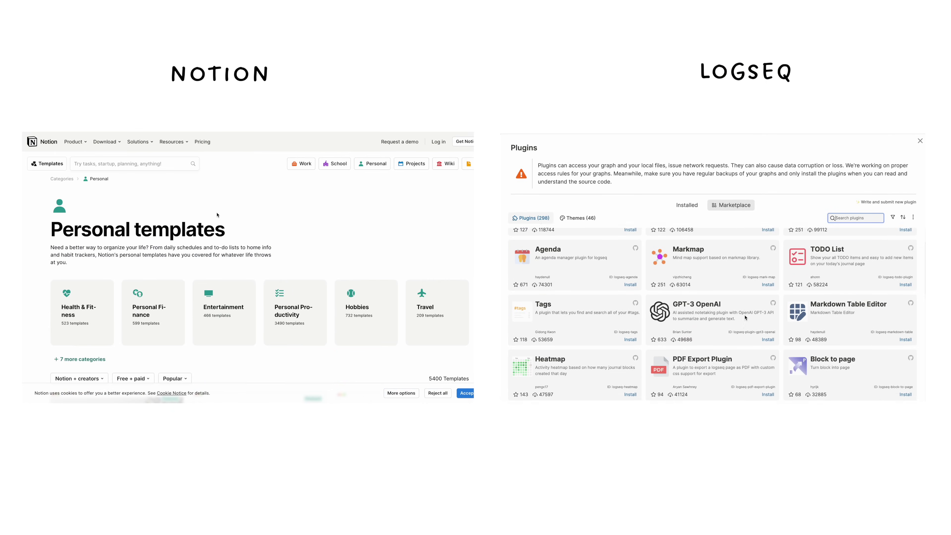
pyautogui.scroll(-3, 218, 215)
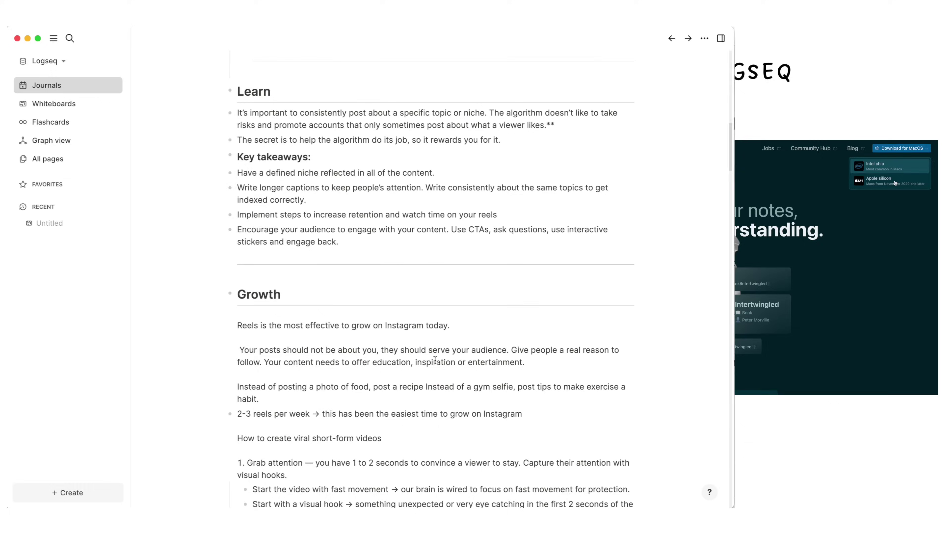
# Step: Draw a rectangle on the New Business Ideas 2024 whiteboard and reveal the flashcard answers
pyautogui.scroll(-10, 540, 360)
pyautogui.scroll(-15, 540, 360)
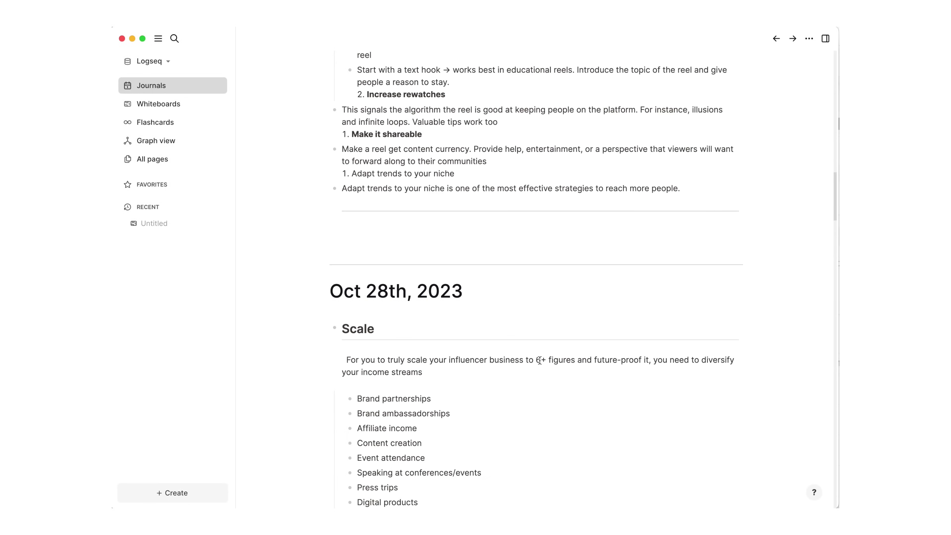
pyautogui.scroll(-3, 539, 360)
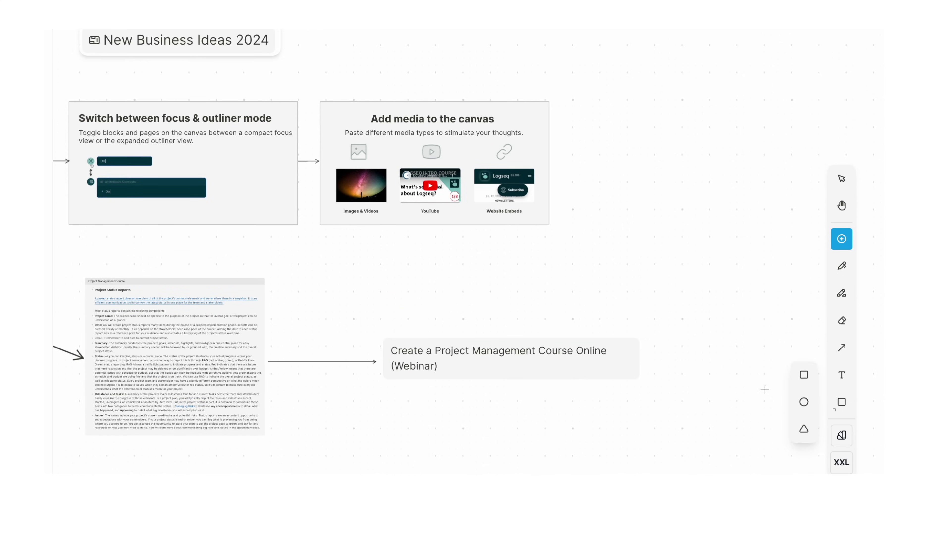
pyautogui.press('r')
pyautogui.moveTo(563, 256); pyautogui.dragTo(701, 323)
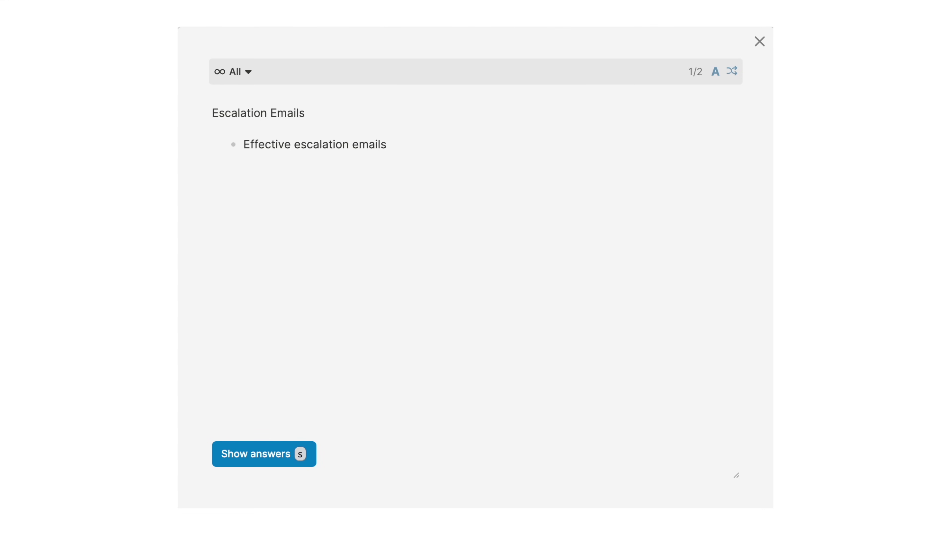
pyautogui.click(301, 454)
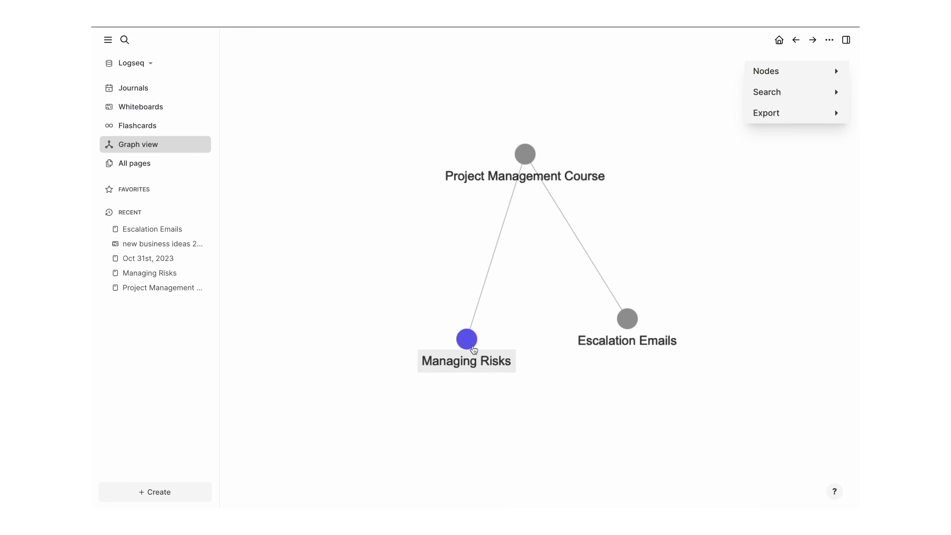
# Step: Toggle the graph's Nodes settings and open Project Management Course from a graph node
pyautogui.click(820, 71)
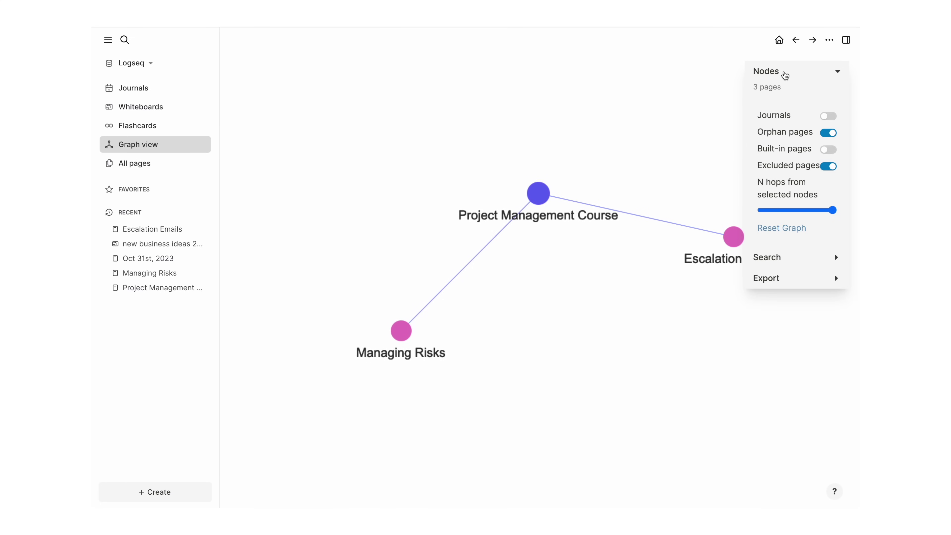
pyautogui.click(784, 73)
pyautogui.click(544, 195)
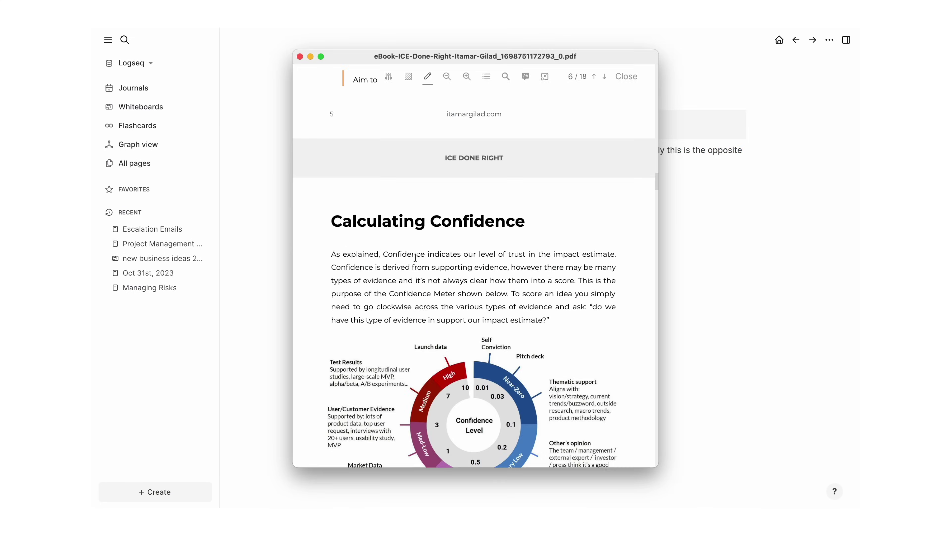
# Step: Highlight the PDF's Other points to consider passage yellow and reposition the PDF window
pyautogui.scroll(-15, 464, 288)
pyautogui.scroll(-7, 388, 291)
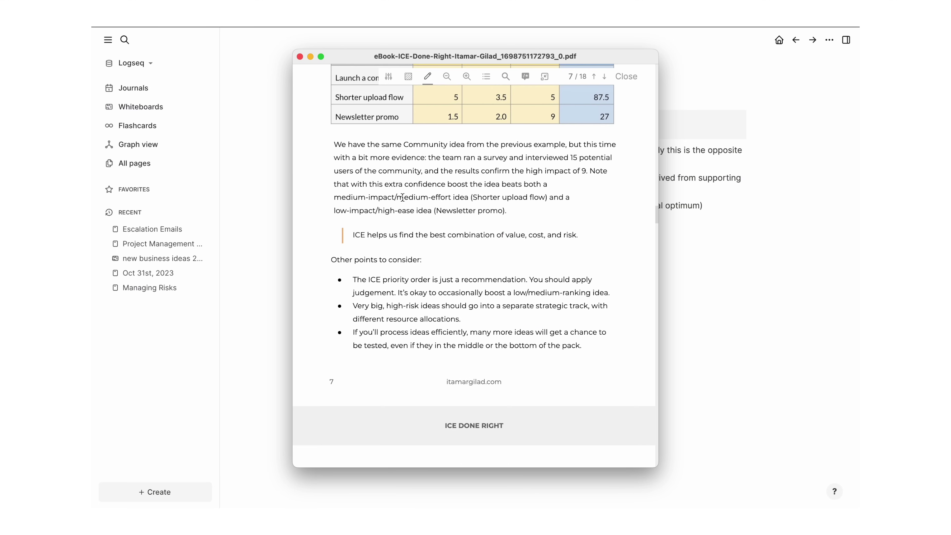
pyautogui.moveTo(312, 283); pyautogui.dragTo(450, 348)
pyautogui.moveTo(630, 58); pyautogui.dragTo(563, 203)
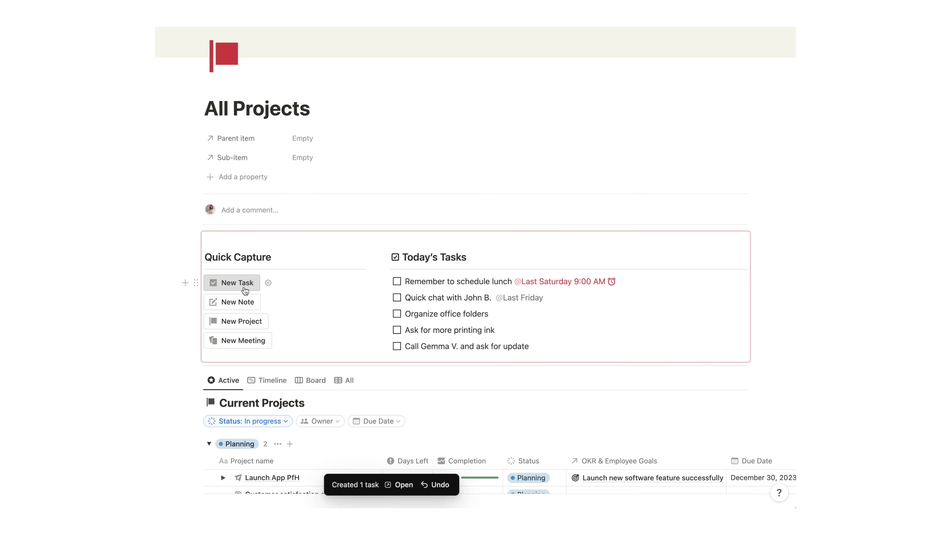
# Step: Open the newly created task, then select all the text on the Planning Shot page
pyautogui.click(399, 480)
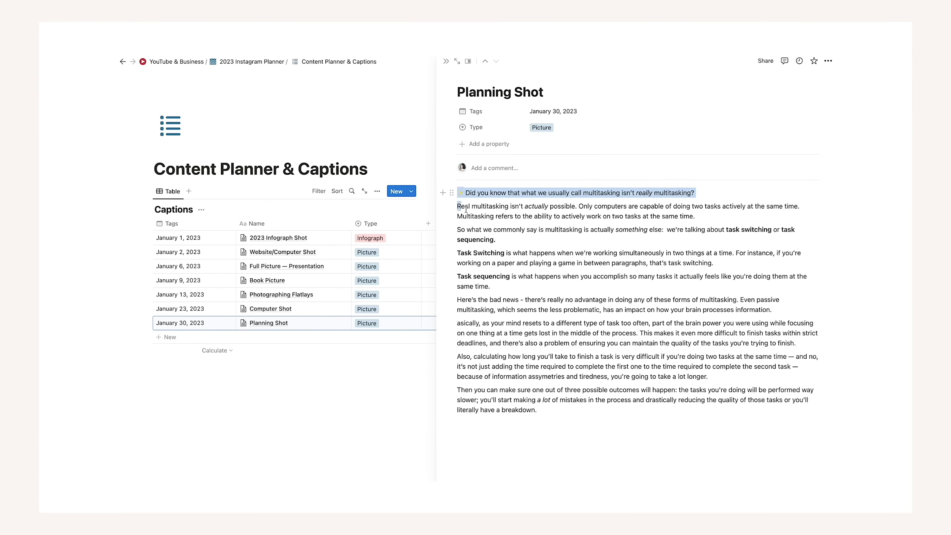
pyautogui.moveTo(466, 209); pyautogui.dragTo(617, 440)
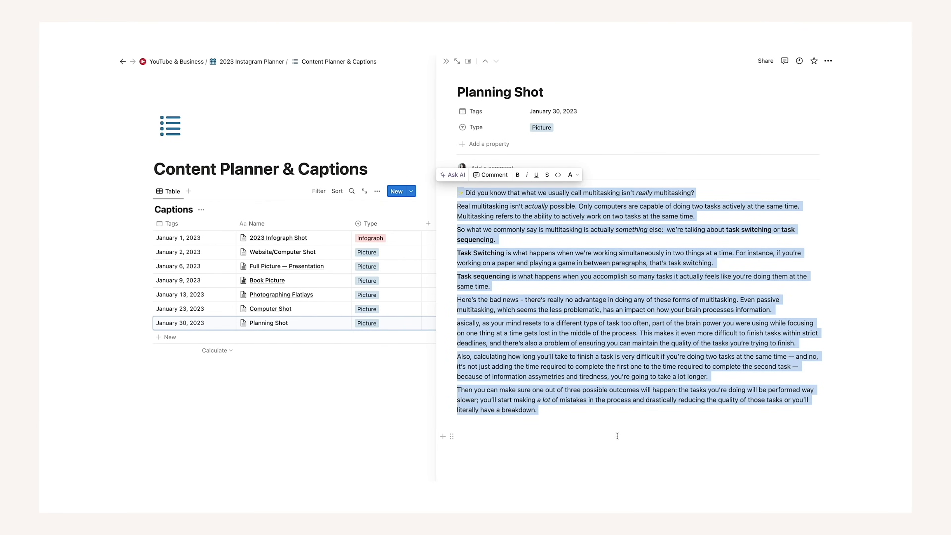